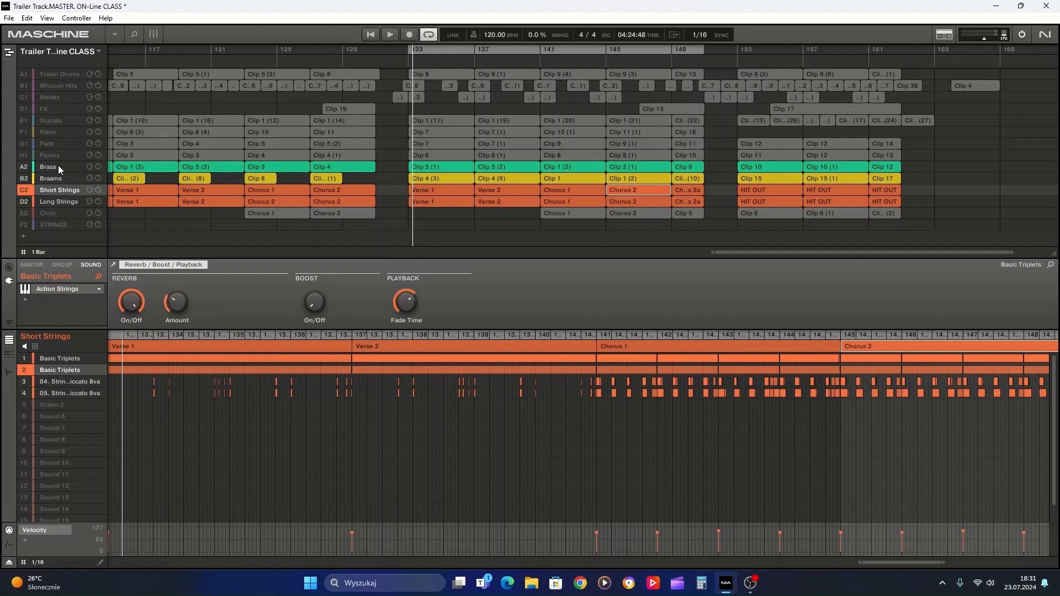
- Open the Brass group's ORG Epic Hans and BRASS Basic 8ths 01 instruments in turn, ending on ORG Epic Hans
{"action": "left_click", "coordinate": [58, 164]}
{"action": "left_click_drag", "start_coordinate": [504, 69], "coordinate": [542, 69]}
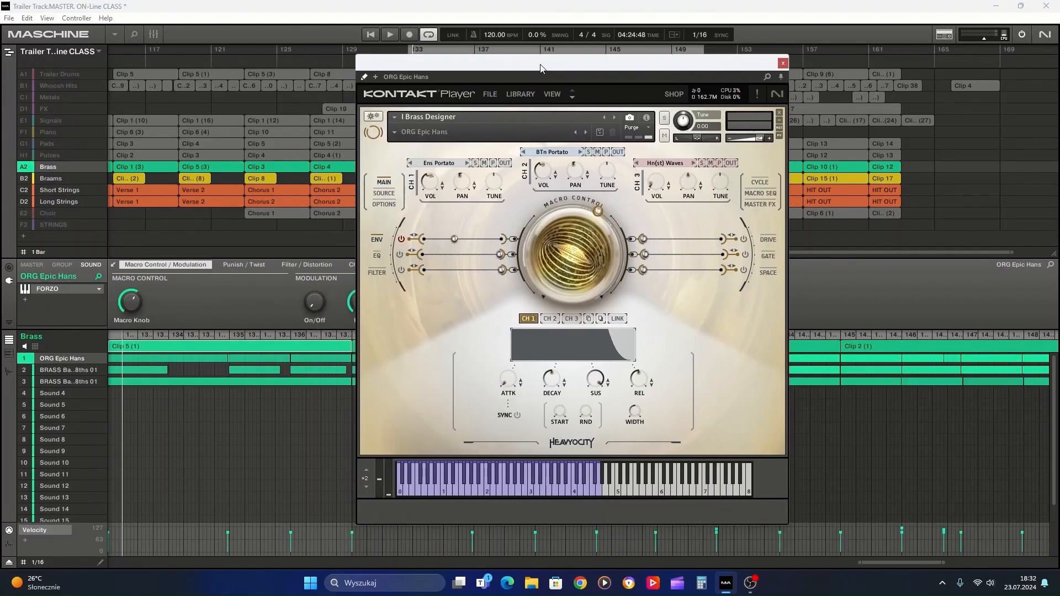
{"action": "left_click", "coordinate": [56, 371]}
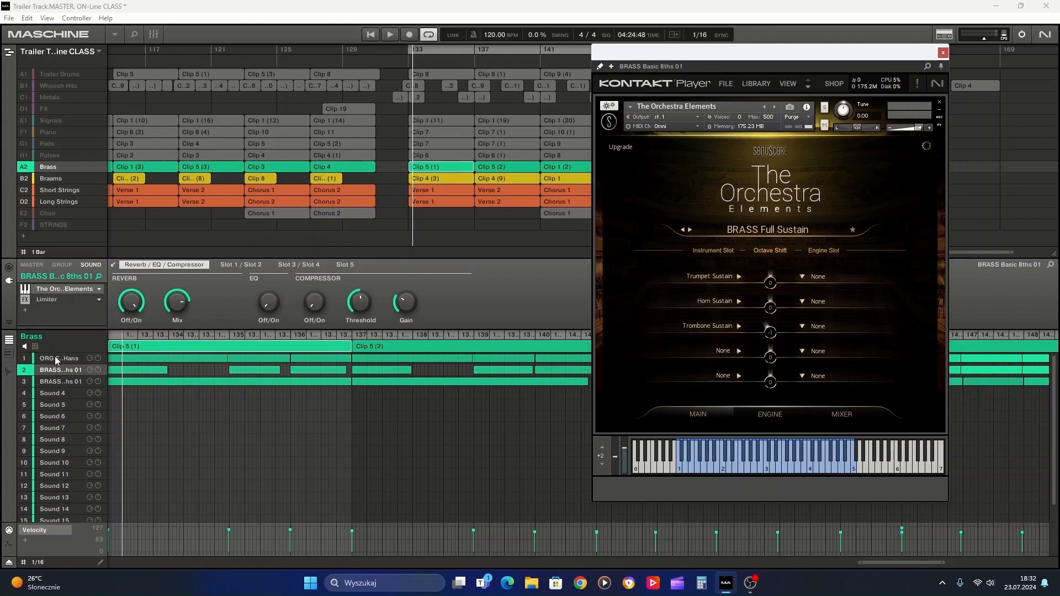
{"action": "left_click", "coordinate": [54, 356]}
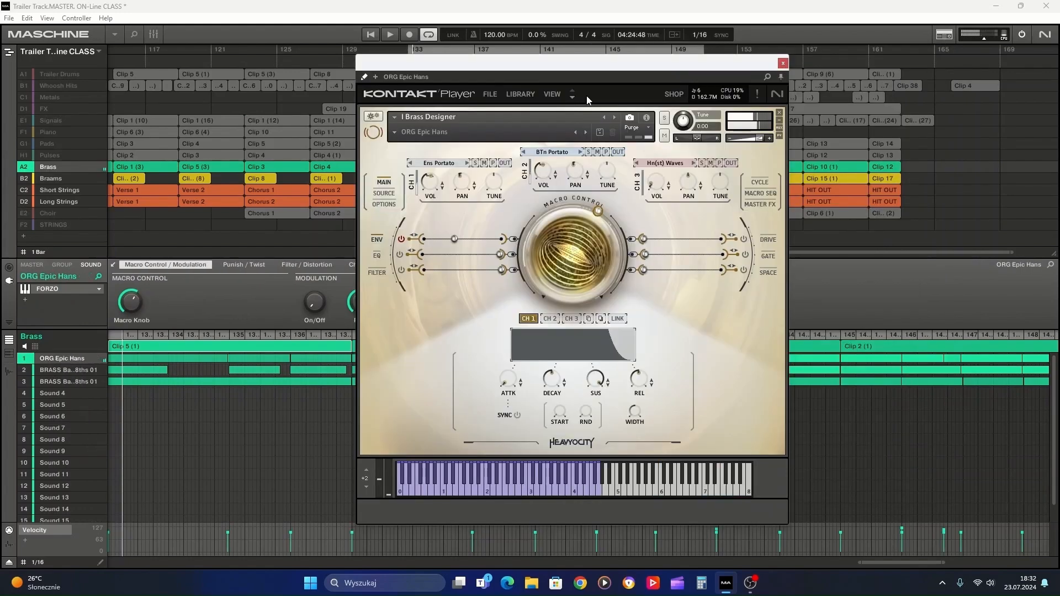
{"action": "left_click_drag", "start_coordinate": [579, 66], "coordinate": [633, 63]}
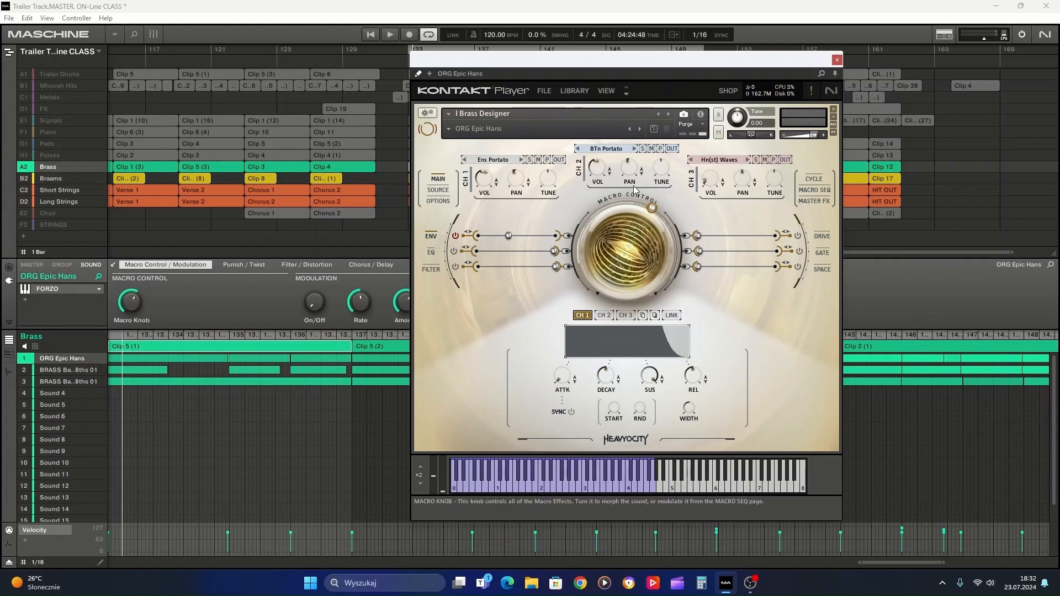
- Examine ORG Epic Hans's macro sequencer, channel 1 source browser and main page, and view BRASS Basic 8ths 01's instrument again
{"action": "left_click", "coordinate": [816, 192]}
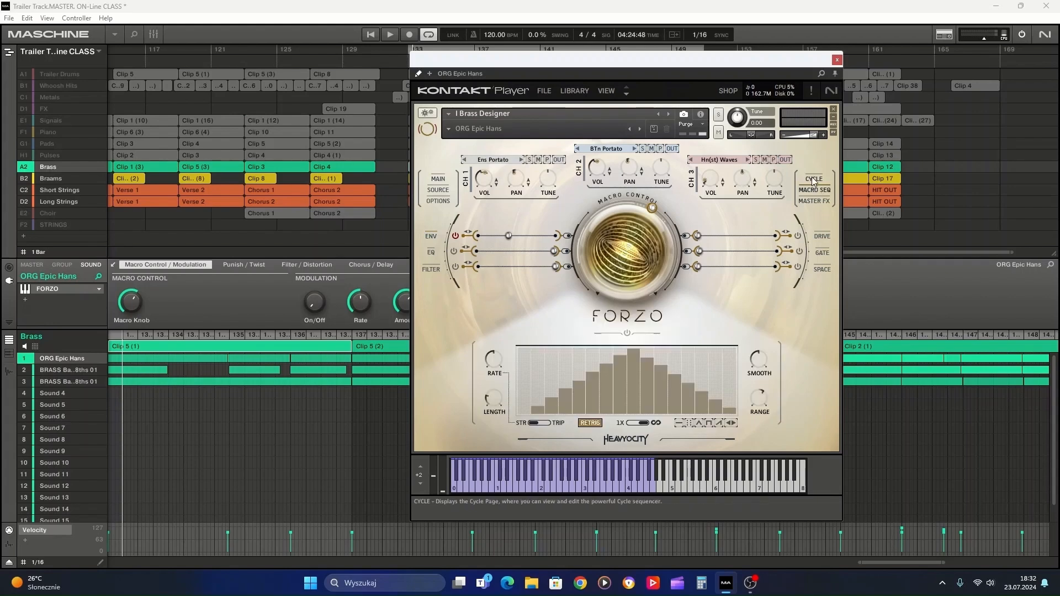
{"action": "left_click", "coordinate": [494, 161]}
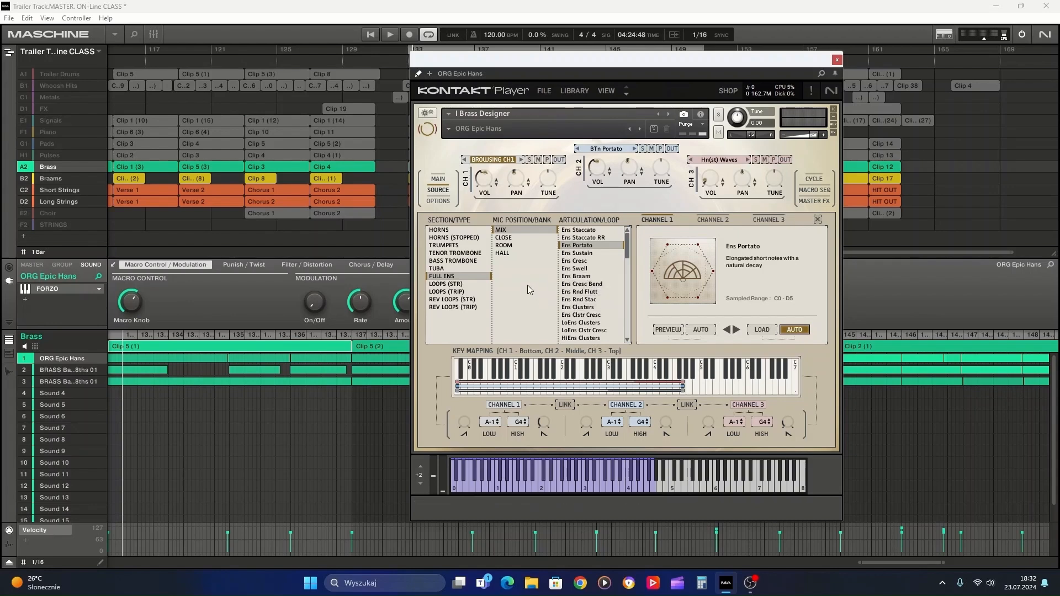
{"action": "left_click", "coordinate": [439, 180]}
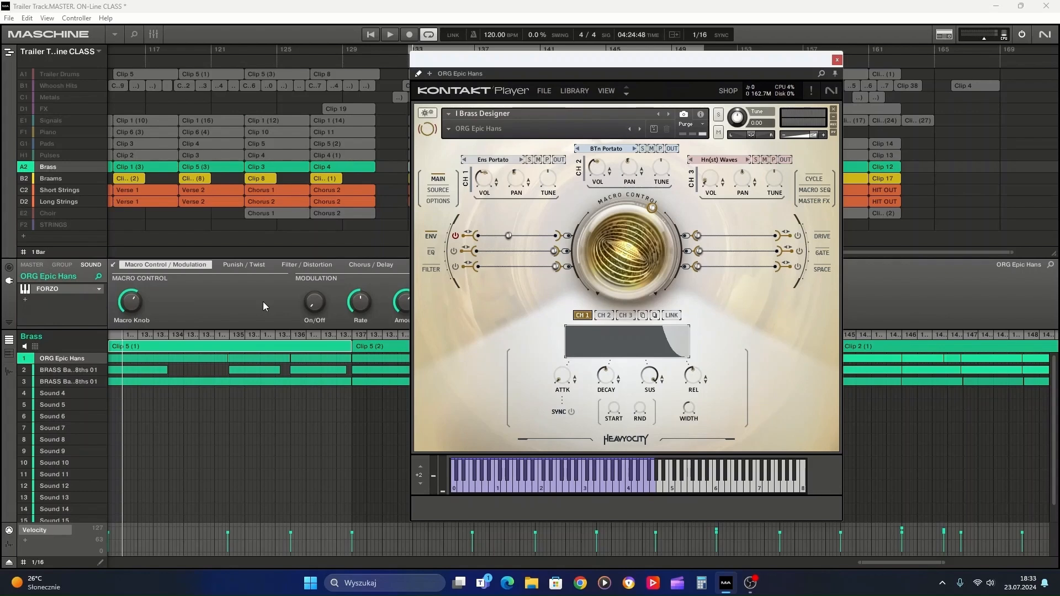
{"action": "left_click", "coordinate": [58, 370]}
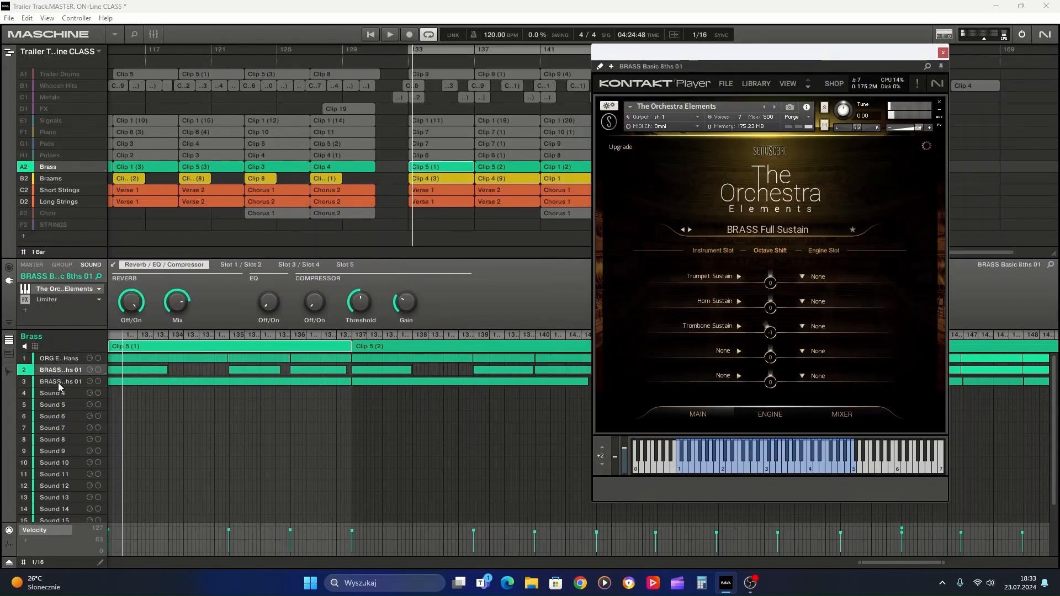
- Examine the EQ, Designer and Master FX pages of the Braams group's SD Braams - 02 Full II instrument
{"action": "left_click", "coordinate": [50, 178]}
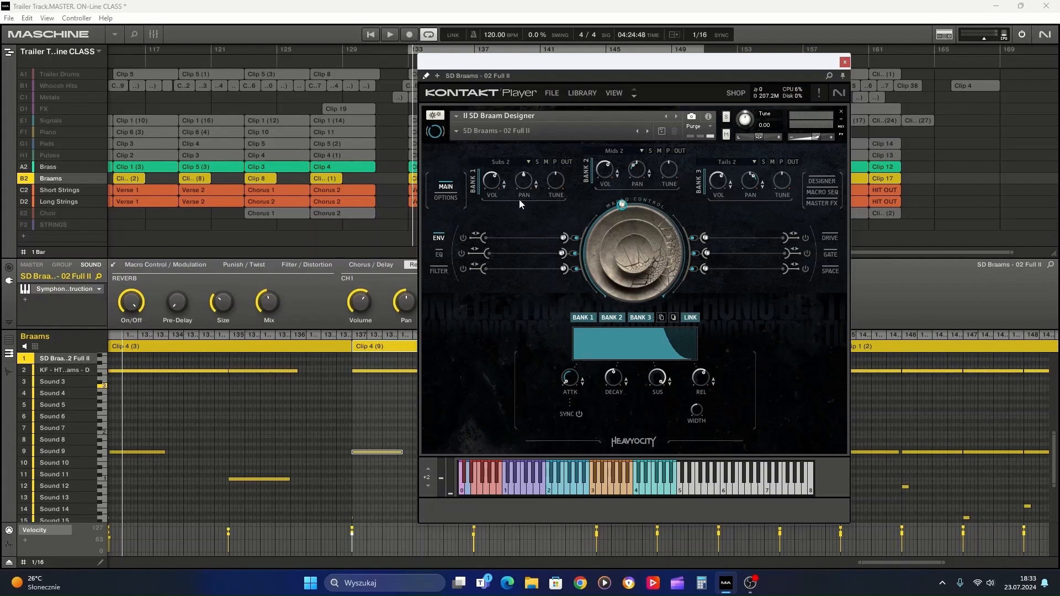
{"action": "left_click", "coordinate": [443, 254]}
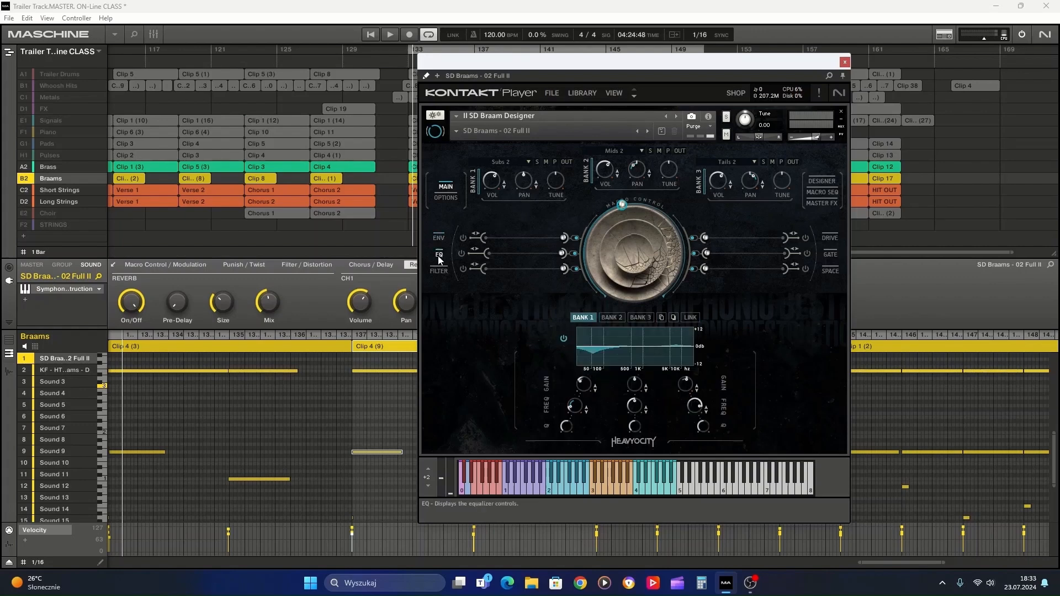
{"action": "left_click_drag", "start_coordinate": [580, 376], "coordinate": [581, 392]}
{"action": "left_click", "coordinate": [820, 181]}
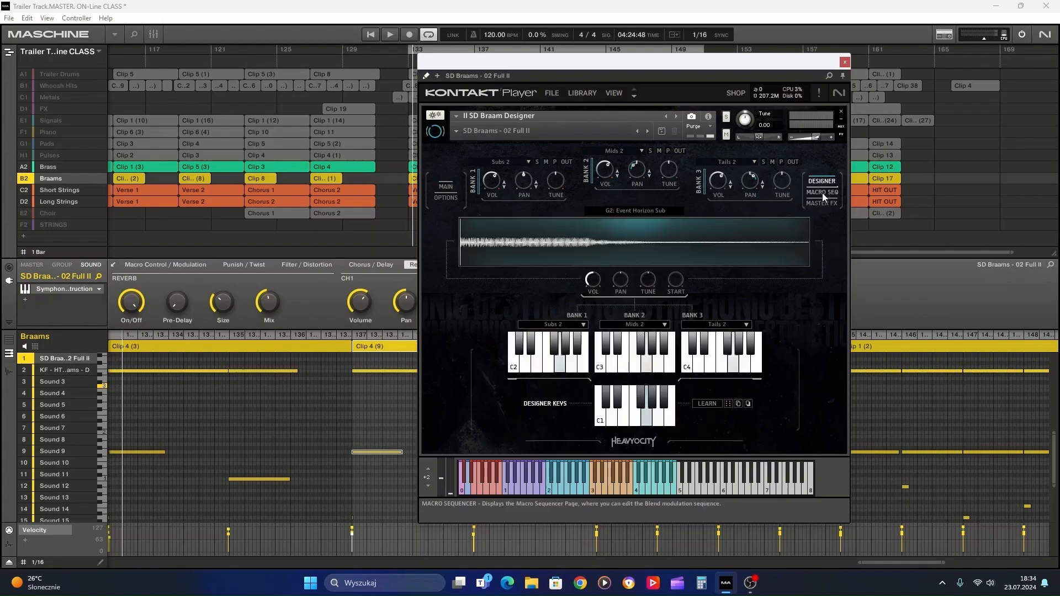
{"action": "left_click", "coordinate": [821, 202]}
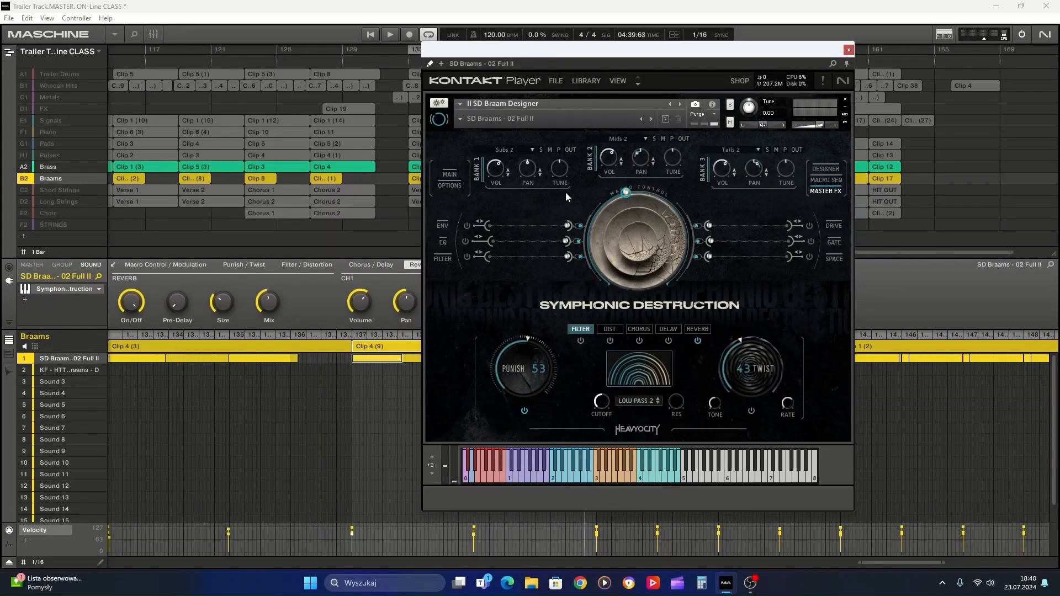
- Move the SD Braams instrument window aside to uncover the arrangement, glancing at the Short Strings group before returning to Braams
{"action": "left_click_drag", "start_coordinate": [548, 53], "coordinate": [610, 50]}
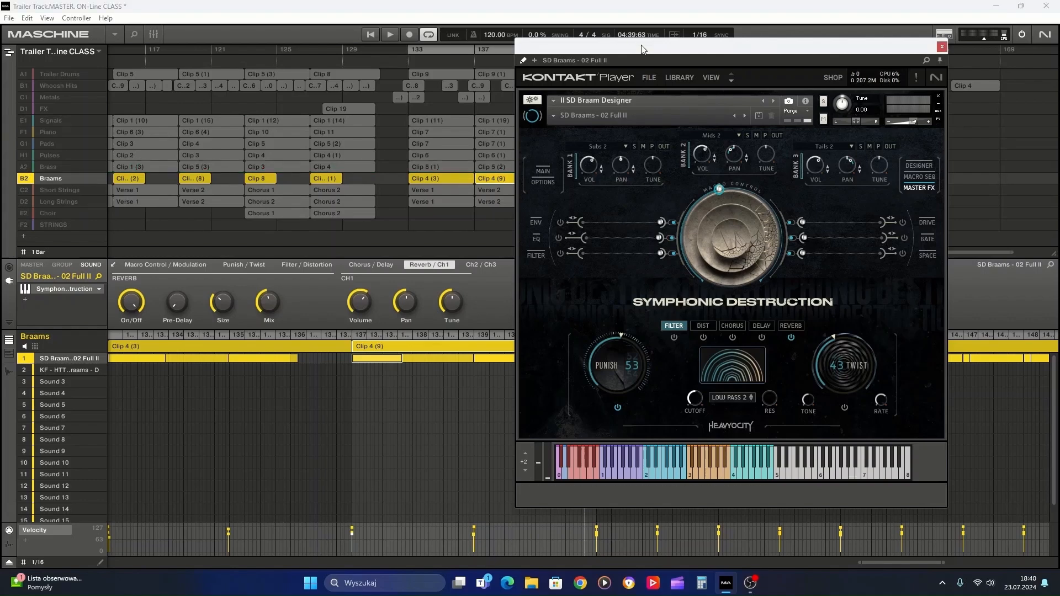
{"action": "left_click_drag", "start_coordinate": [628, 52], "coordinate": [754, 49]}
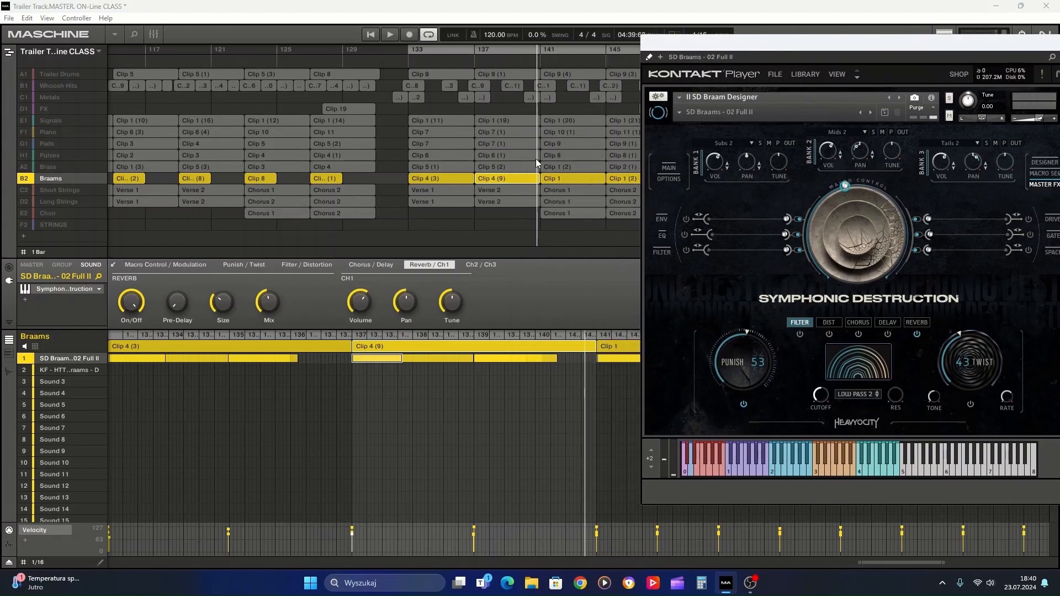
{"action": "left_click", "coordinate": [69, 200]}
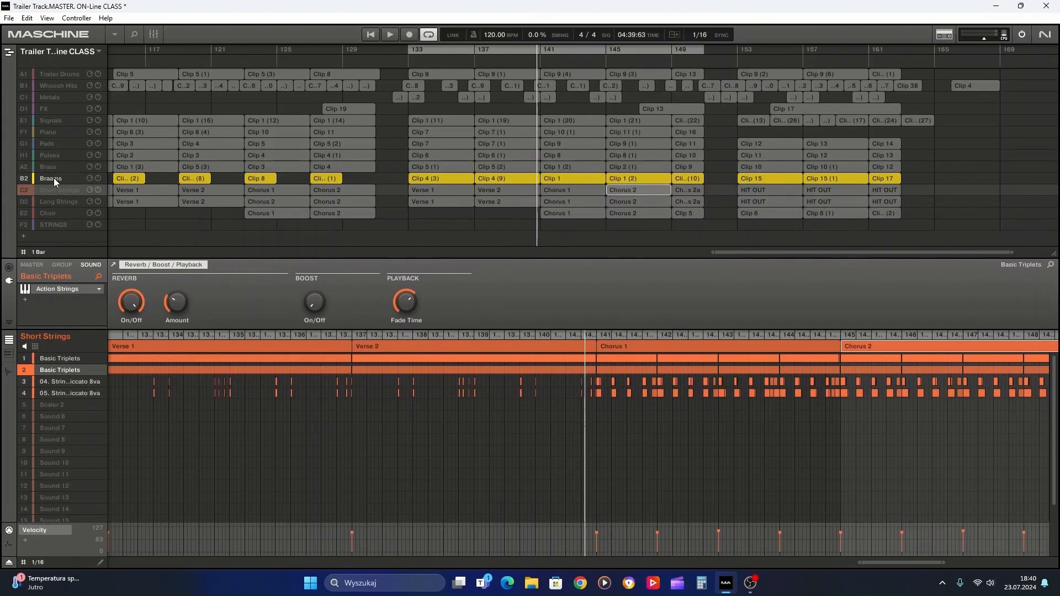
{"action": "left_click", "coordinate": [54, 178]}
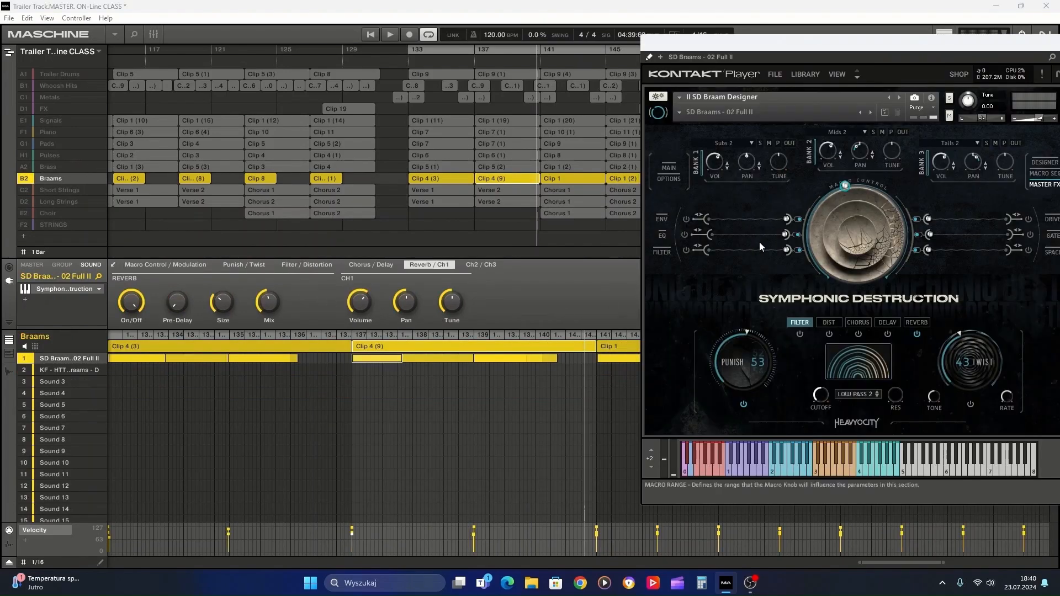
{"action": "left_click_drag", "start_coordinate": [825, 45], "coordinate": [743, 38]}
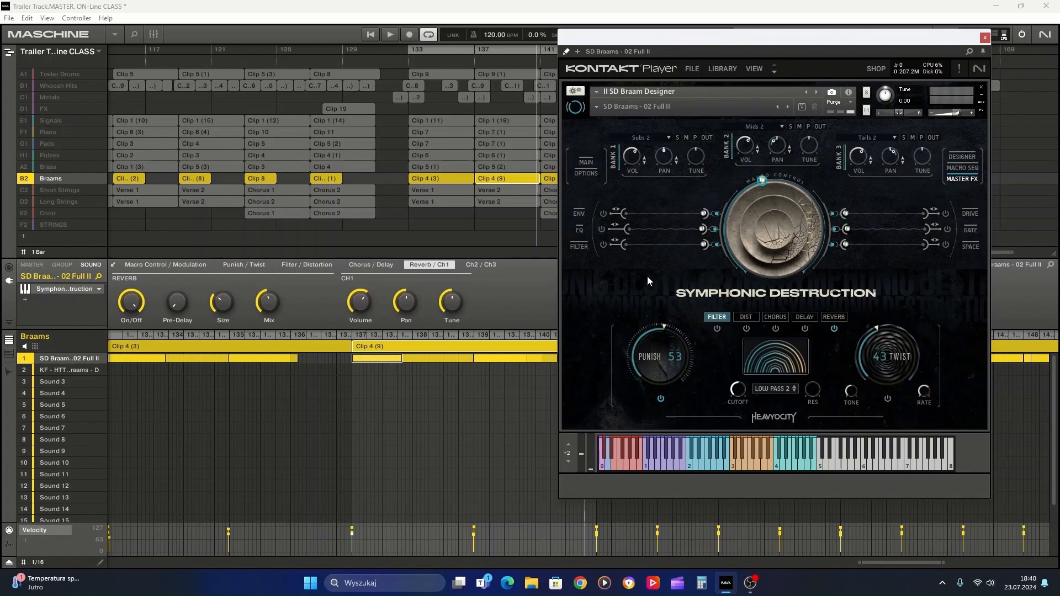
- Play the Braams group alone from bar 133, keeping its instrument window clear of the clips
{"action": "key", "text": "space"}
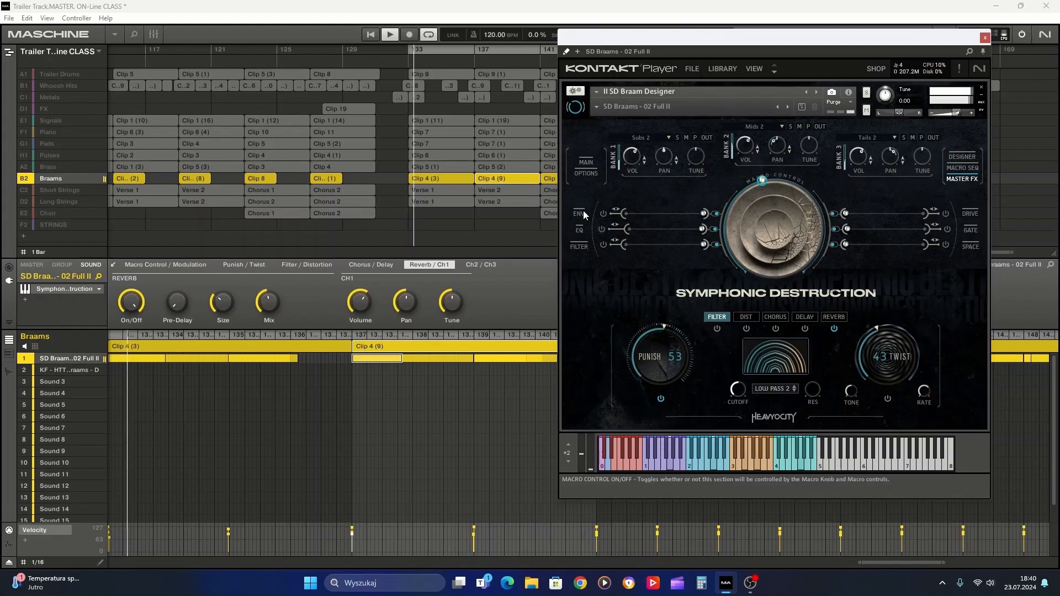
{"action": "left_click_drag", "start_coordinate": [767, 43], "coordinate": [771, 242]}
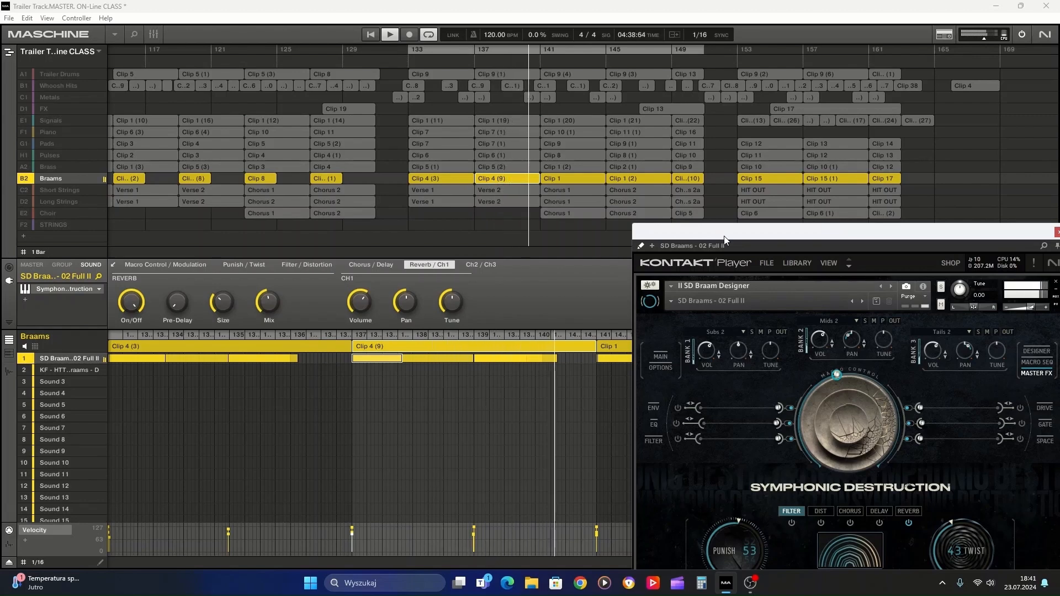
{"action": "left_click_drag", "start_coordinate": [723, 237], "coordinate": [663, 63]}
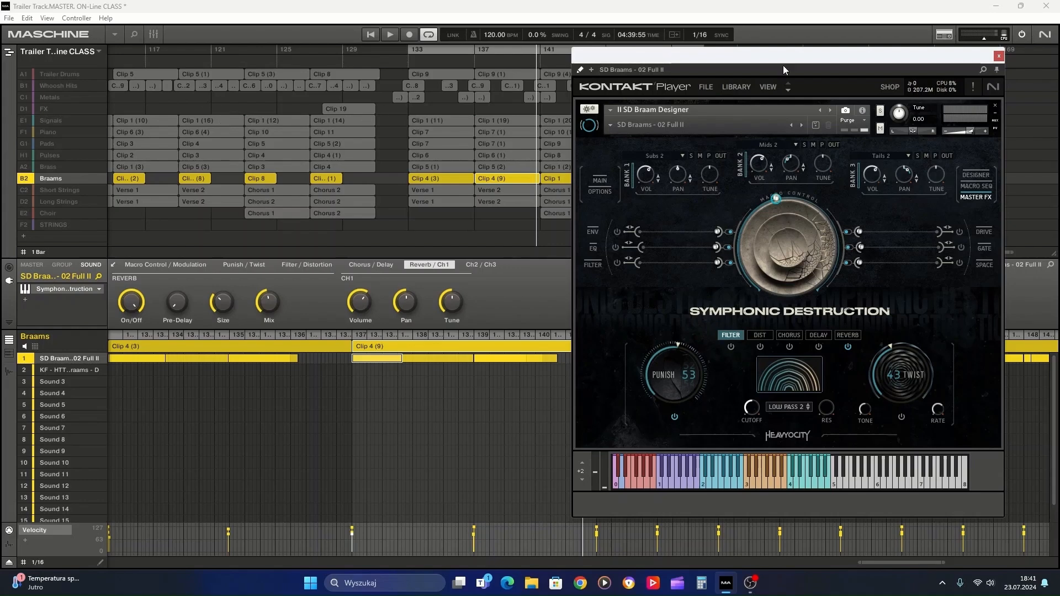
{"action": "left_click_drag", "start_coordinate": [751, 56], "coordinate": [742, 51]}
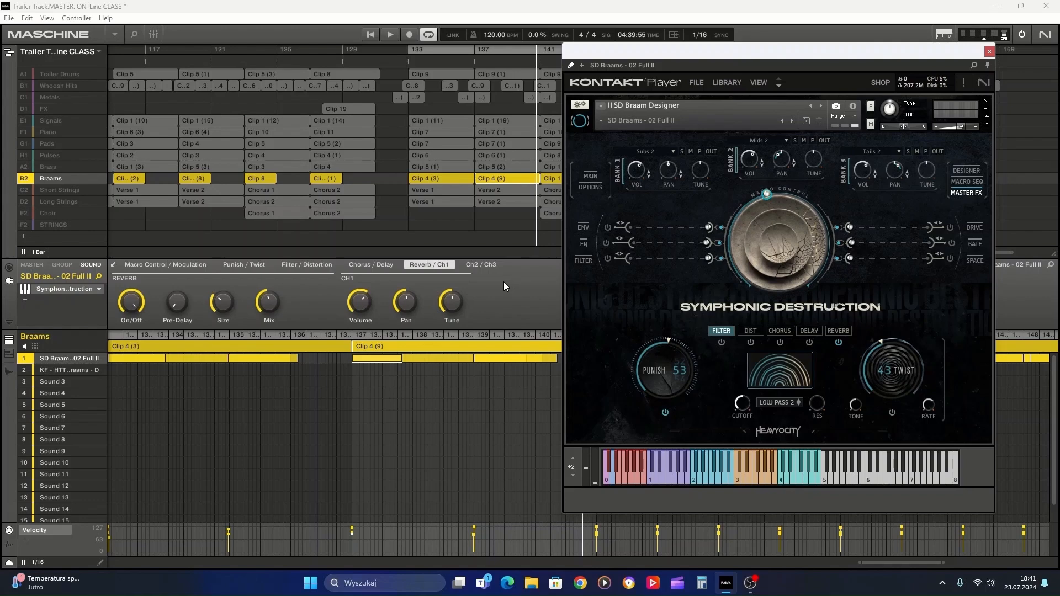
- Bring in the Brass group alongside Braams and mute both BRASS Basic 8ths 01 sounds, leaving only ORG Epic Hans audible
{"action": "left_click", "coordinate": [38, 166]}
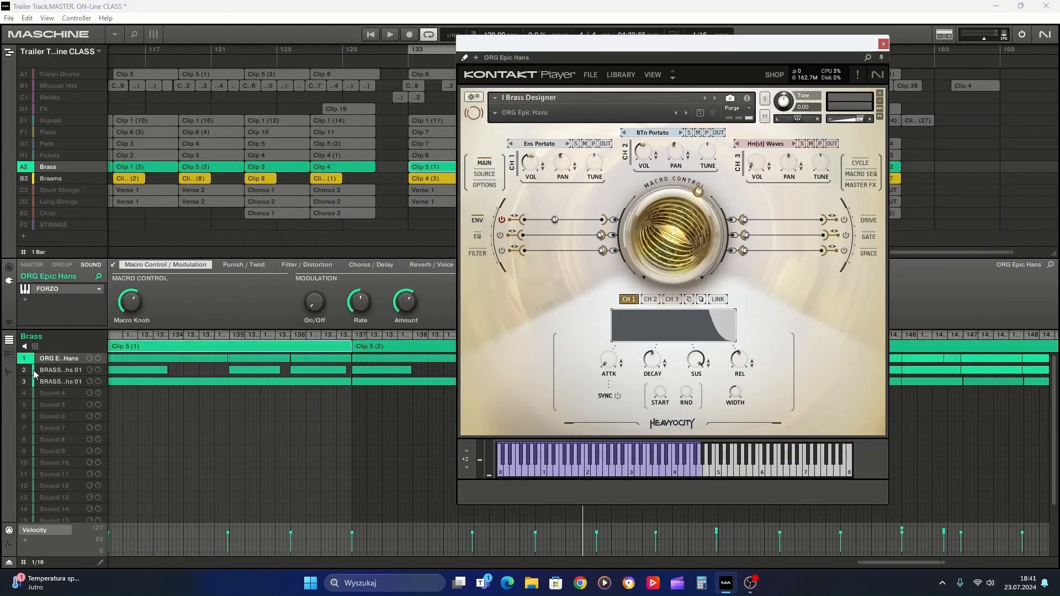
{"action": "left_click_drag", "start_coordinate": [604, 46], "coordinate": [748, 63]}
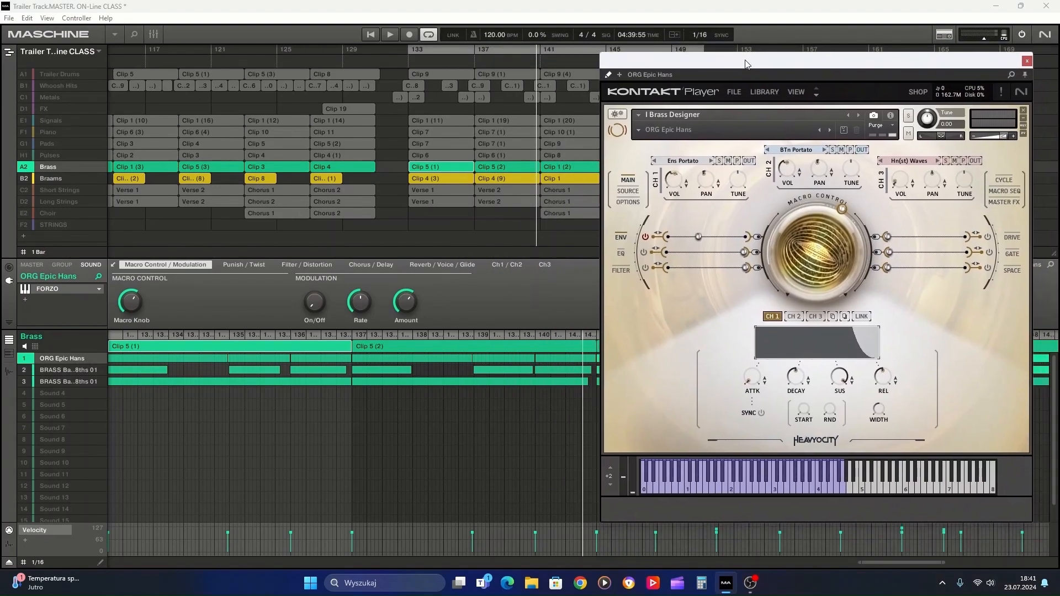
{"action": "left_click", "coordinate": [25, 372]}
{"action": "left_click", "coordinate": [24, 383]}
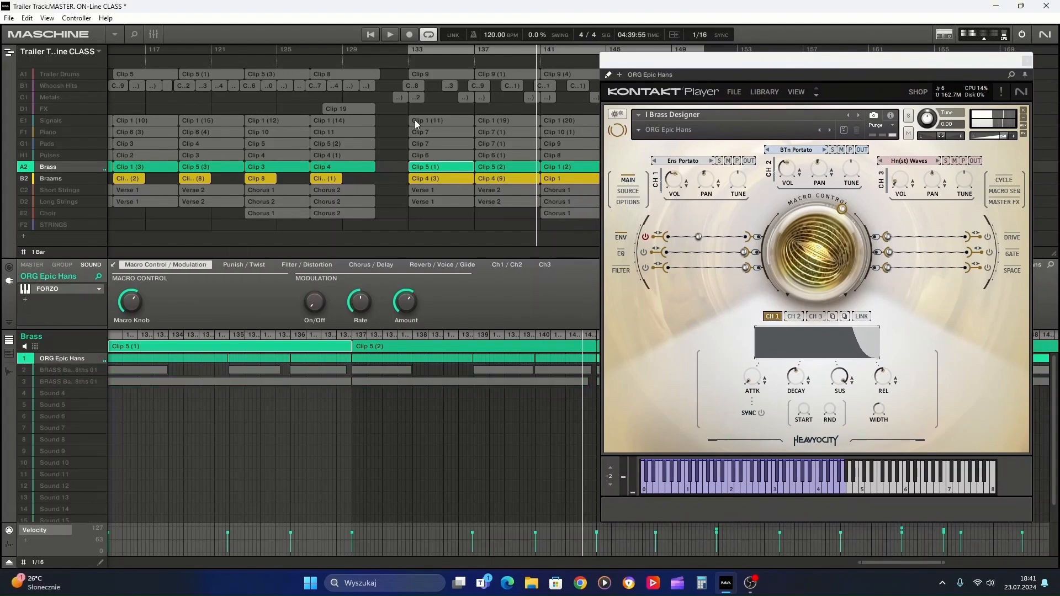
- Play ORG Epic Hans together with the Braams from bar 133
{"action": "left_click_drag", "start_coordinate": [781, 69], "coordinate": [777, 70]}
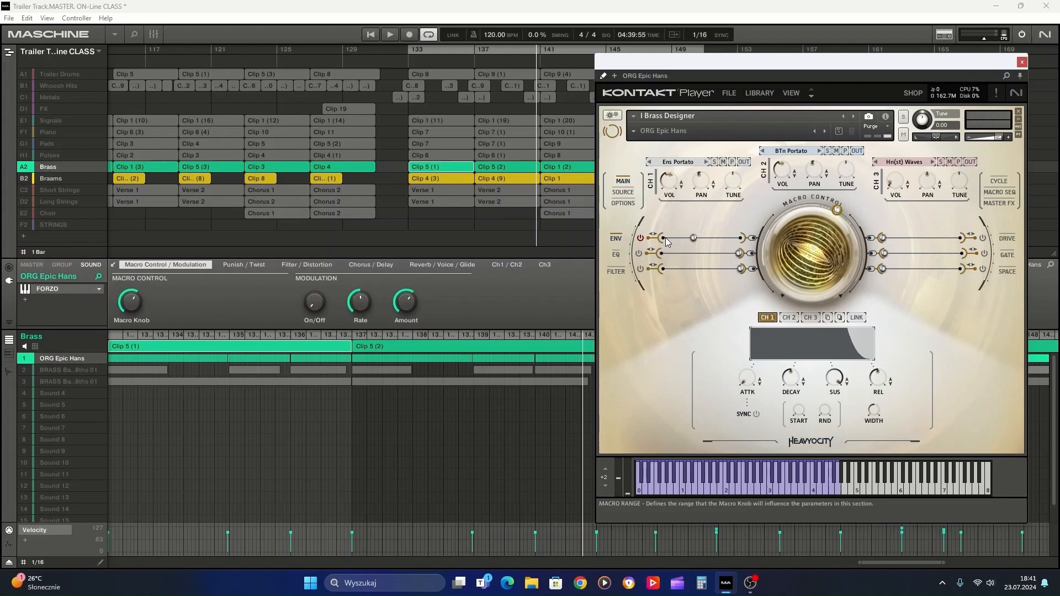
{"action": "key", "text": "space"}
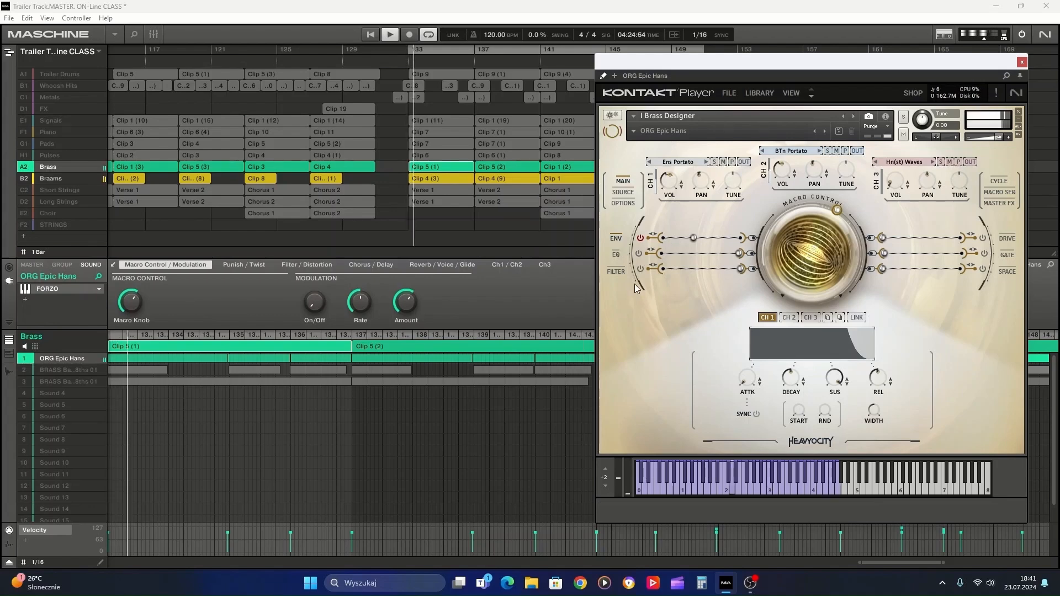
{"action": "left_click_drag", "start_coordinate": [728, 65], "coordinate": [746, 68]}
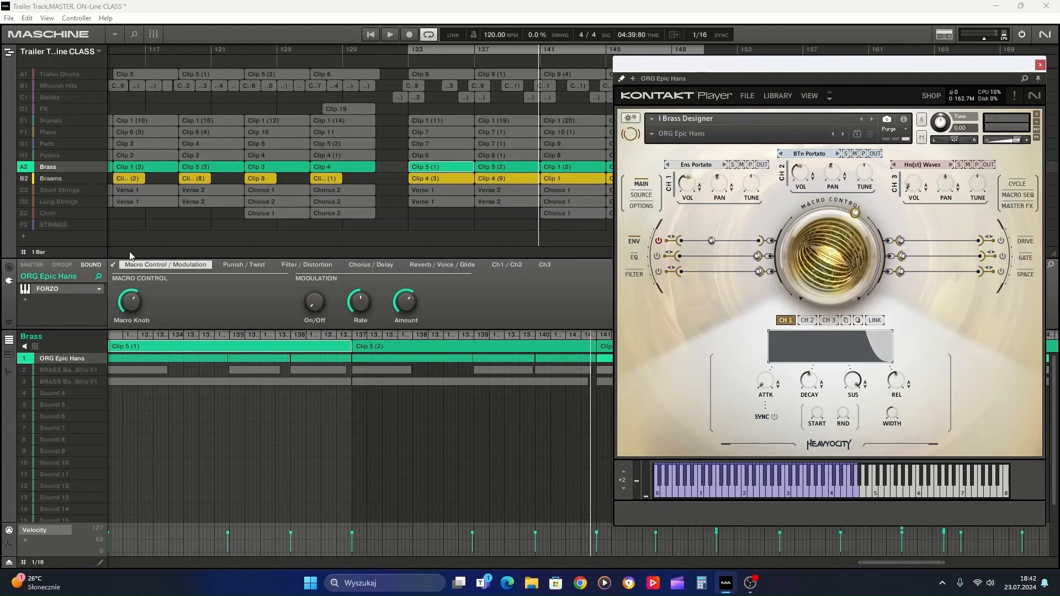
- Raise band 4 of the Brass group's F6 Stereo equalizer to slightly above 5 dB during playback, and close the equalizer
{"action": "left_click", "coordinate": [62, 269]}
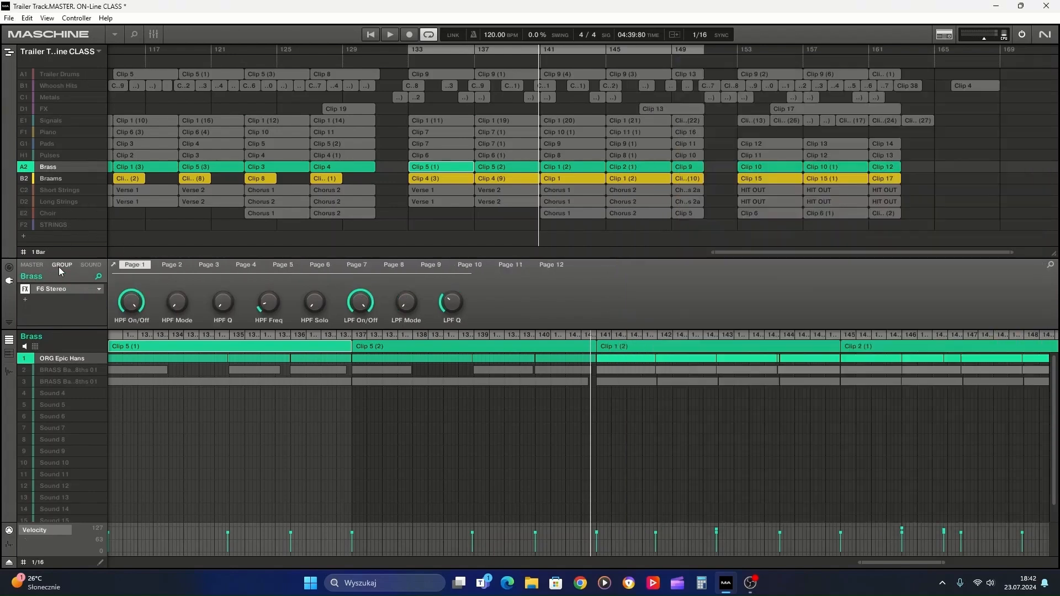
{"action": "left_click", "coordinate": [53, 289]}
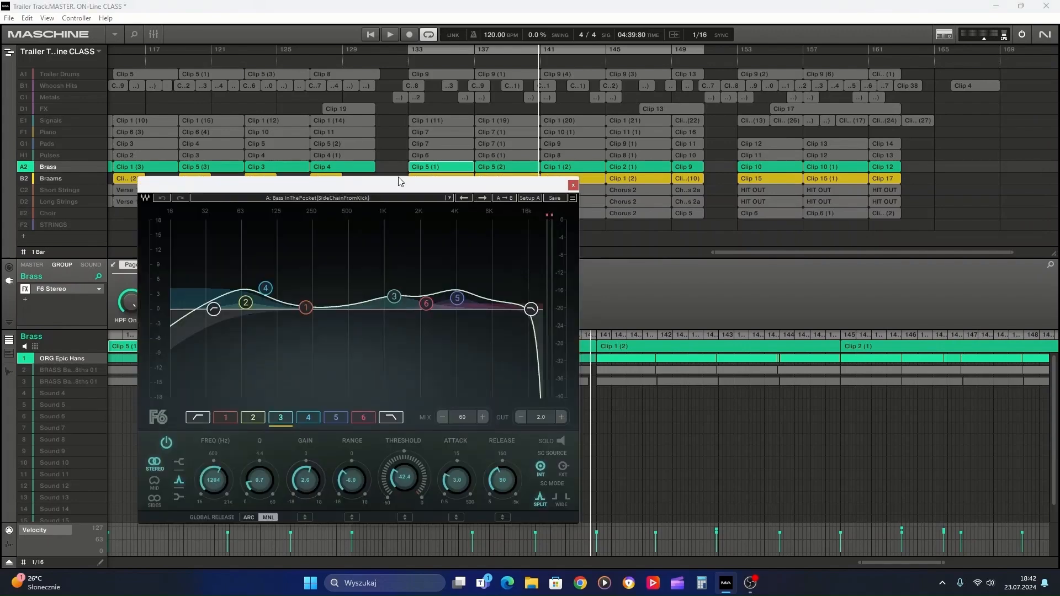
{"action": "left_click_drag", "start_coordinate": [394, 188], "coordinate": [756, 117]}
{"action": "key", "text": "space"}
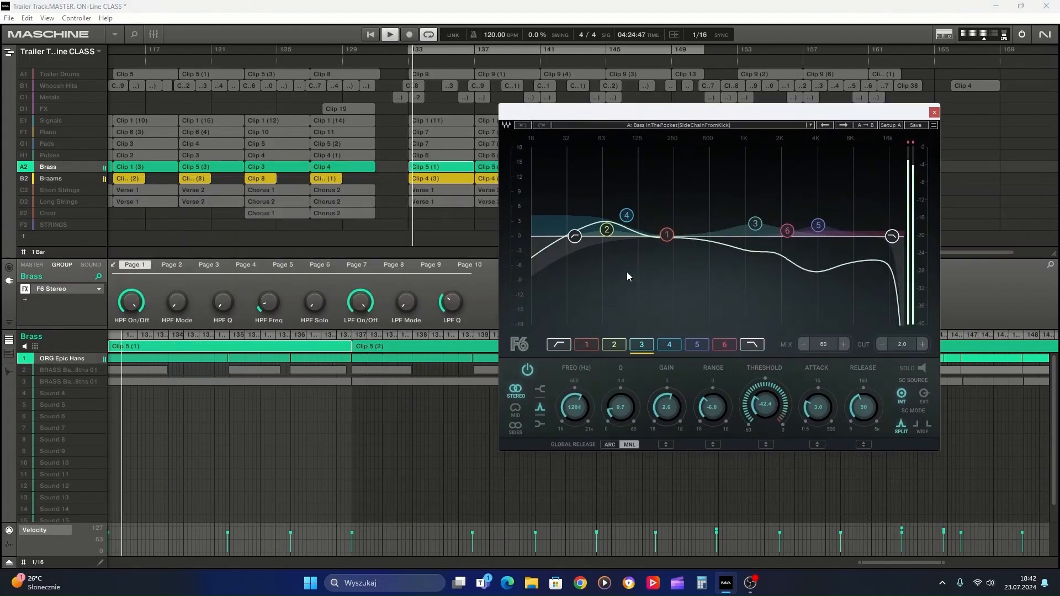
{"action": "left_click", "coordinate": [626, 214]}
{"action": "mouse_move", "coordinate": [626, 214]}
{"action": "left_mouse_down"}
{"action": "mouse_move", "coordinate": [667, 240]}
{"action": "mouse_move", "coordinate": [602, 229]}
{"action": "mouse_move", "coordinate": [630, 207]}
{"action": "left_mouse_up"}
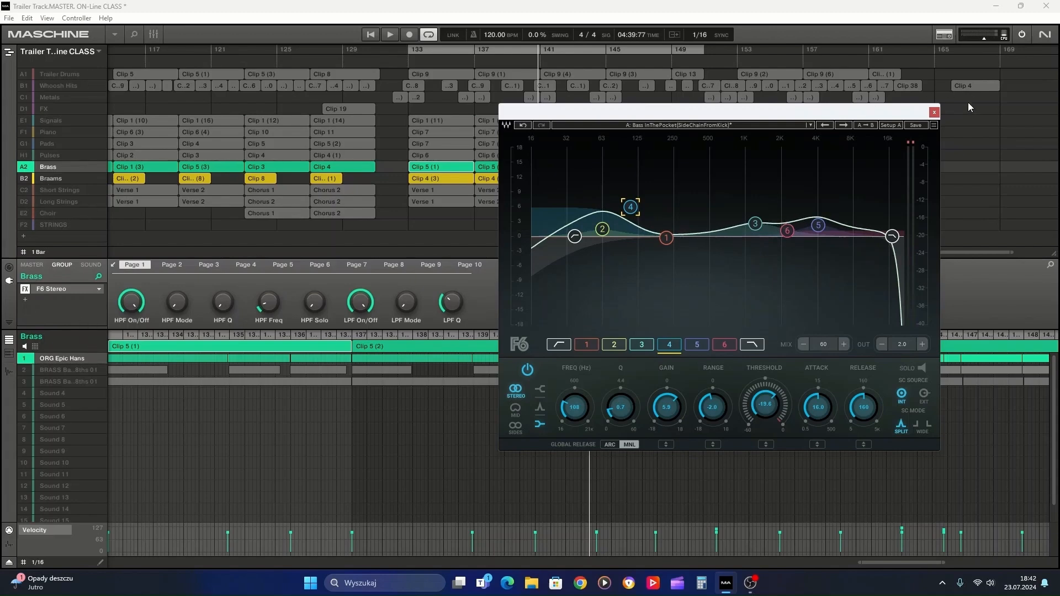
{"action": "left_click", "coordinate": [934, 112]}
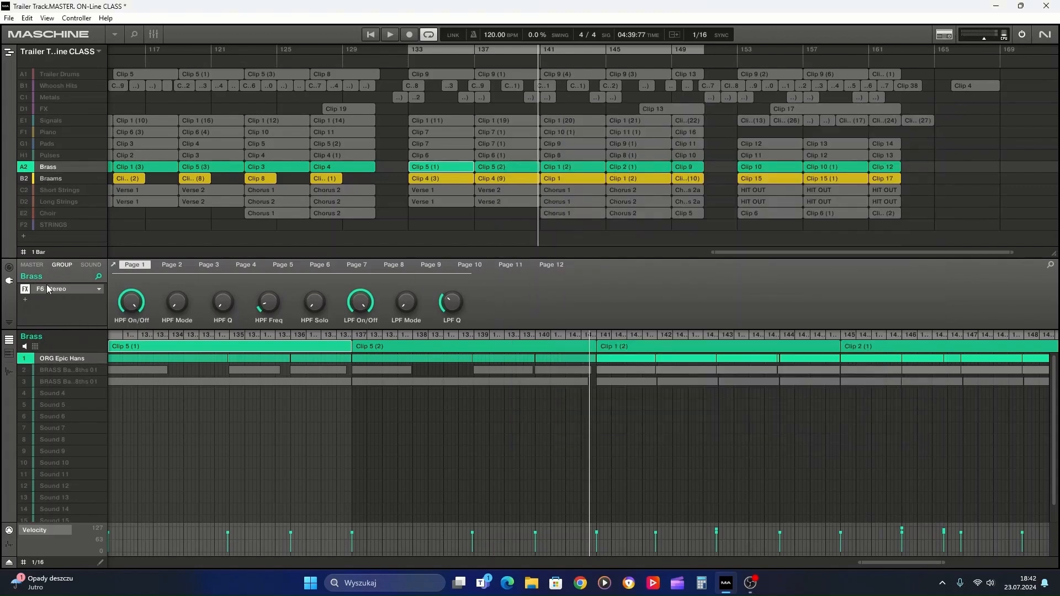
- Unmute the first BRASS Basic 8ths 01 sound in the Brass group and open its The Orchestra Elements instrument beside the arrangement
{"action": "left_click", "coordinate": [25, 371]}
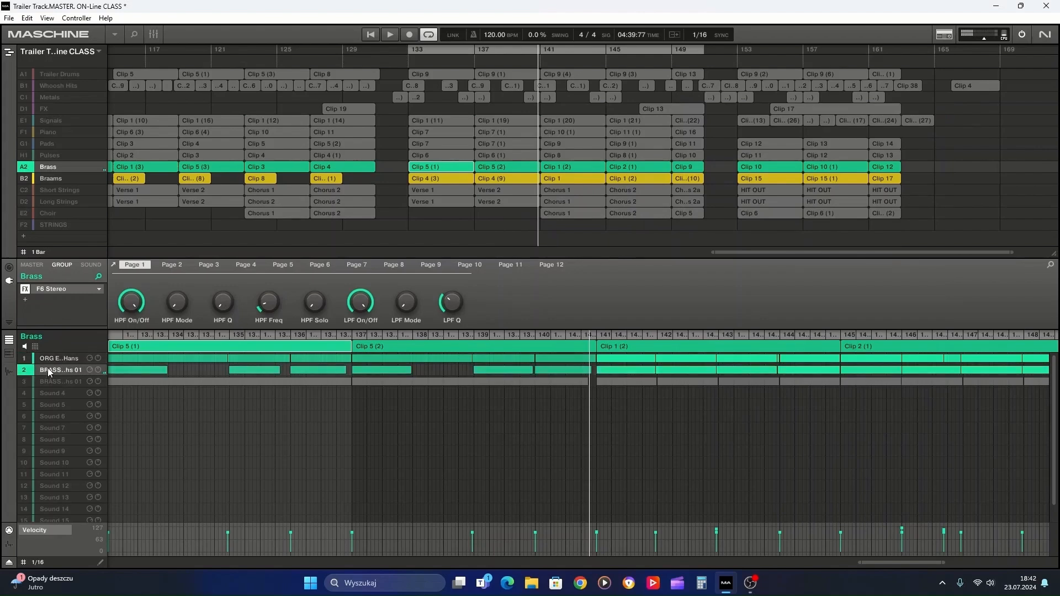
{"action": "left_click", "coordinate": [88, 264]}
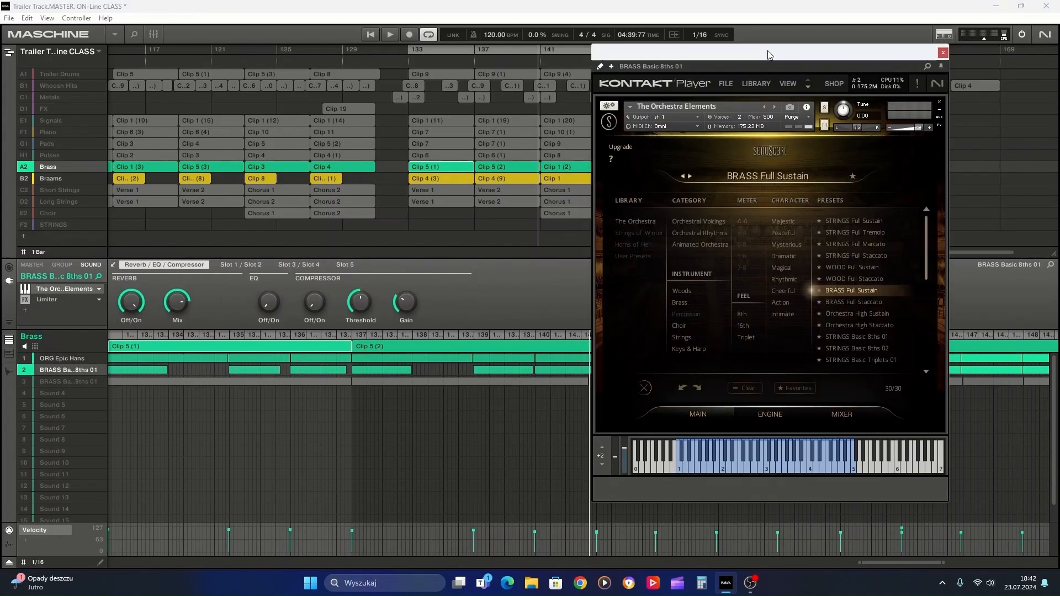
{"action": "left_click_drag", "start_coordinate": [767, 58], "coordinate": [811, 60]}
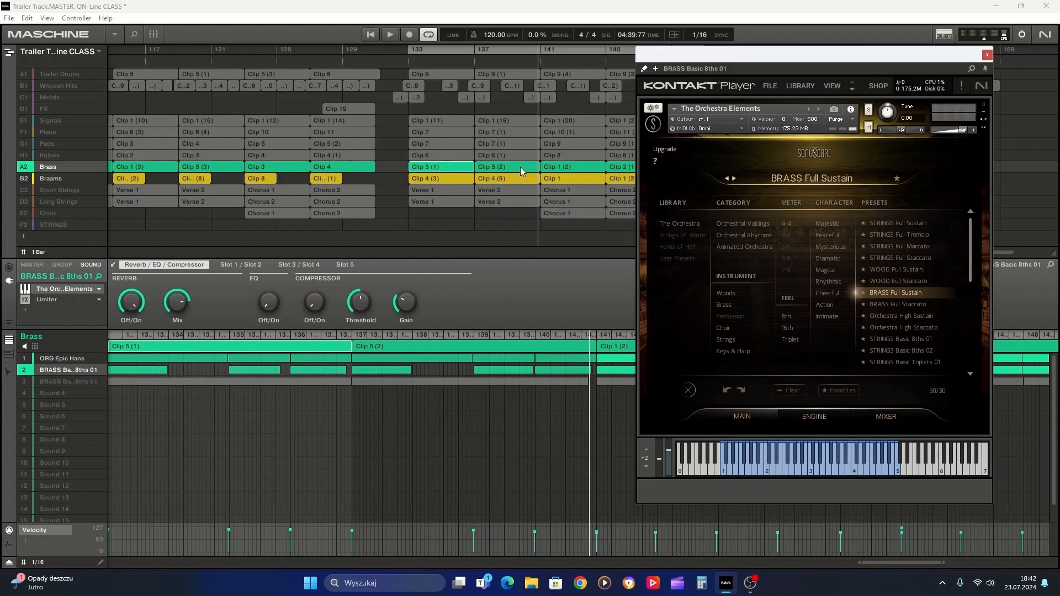
- Play the current brass layers, check the channel 1 envelope attack in ORG Epic Hans's Forzo instrument, and close the instrument
{"action": "key", "text": "space"}
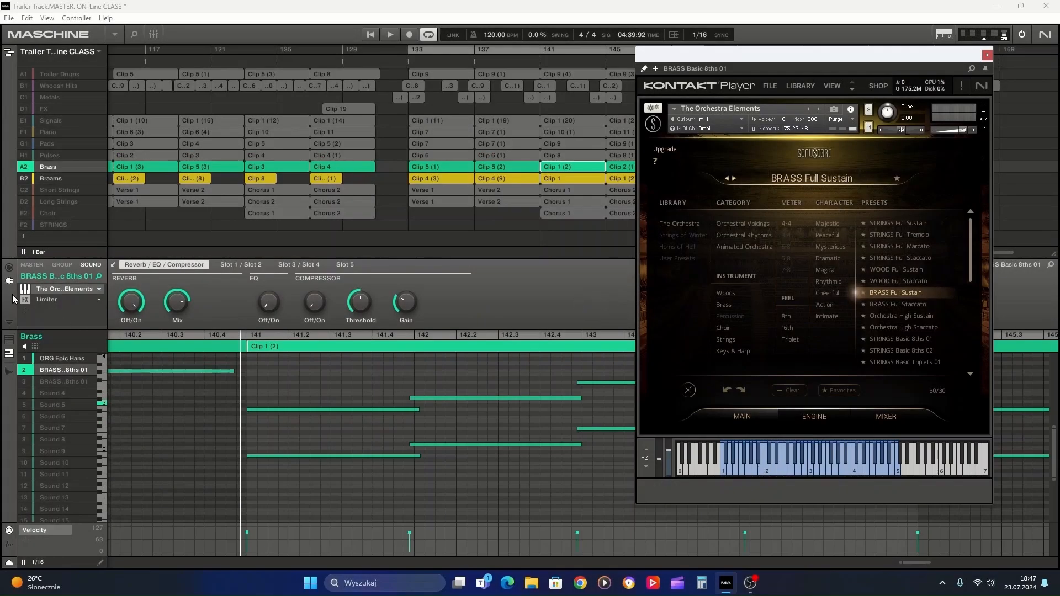
{"action": "left_click", "coordinate": [53, 359]}
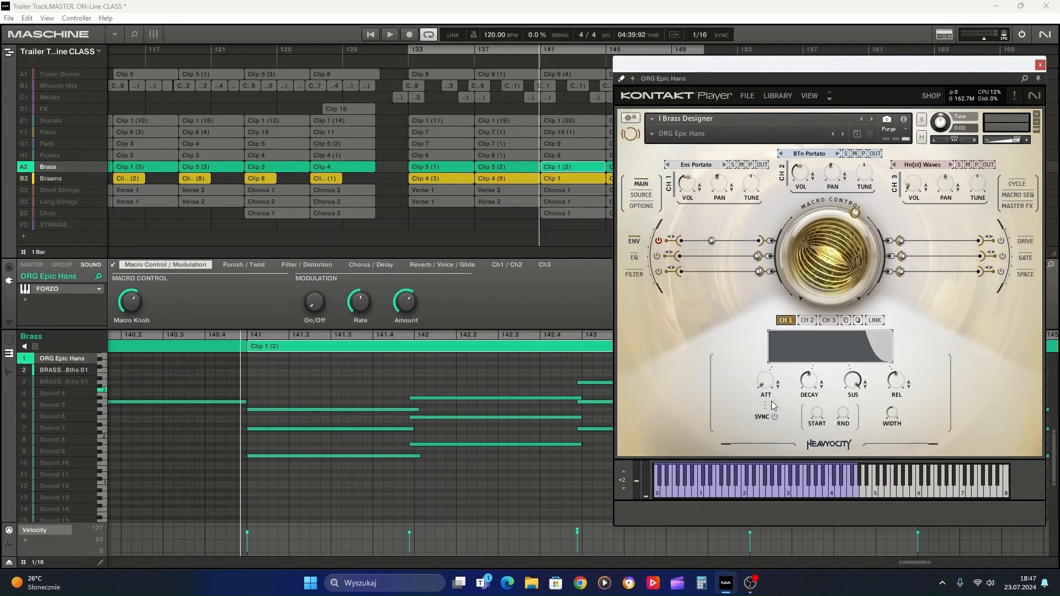
{"action": "mouse_move", "coordinate": [766, 385]}
{"action": "left_mouse_down"}
{"action": "mouse_move", "coordinate": [765, 369]}
{"action": "mouse_move", "coordinate": [766, 393]}
{"action": "left_mouse_up"}
{"action": "left_click", "coordinate": [356, 385]}
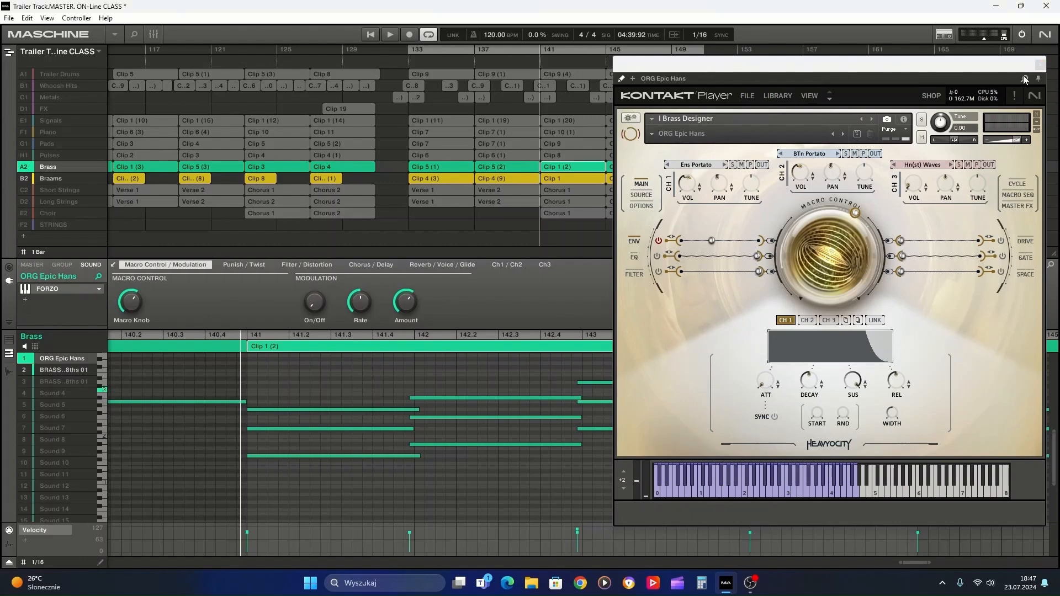
{"action": "left_click", "coordinate": [1039, 64]}
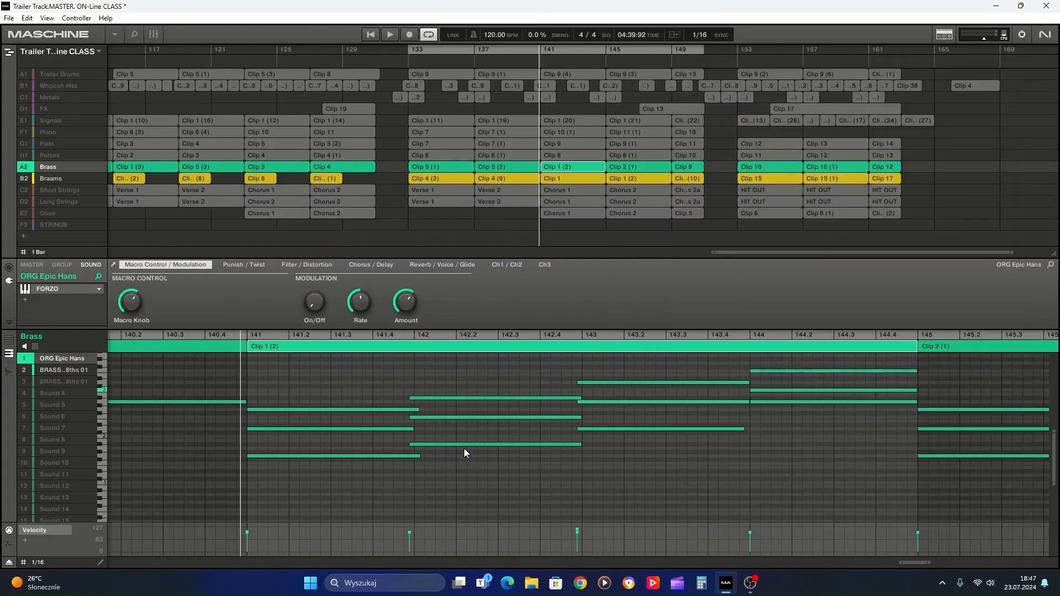
- Select all ORG Epic Hans notes in Clip 1 (2) from bar 141 to 144 and quantize them to the grid
{"action": "scroll", "coordinate": [813, 407], "scroll_direction": "up", "scroll_amount": 1}
{"action": "left_click_drag", "start_coordinate": [836, 369], "coordinate": [340, 499]}
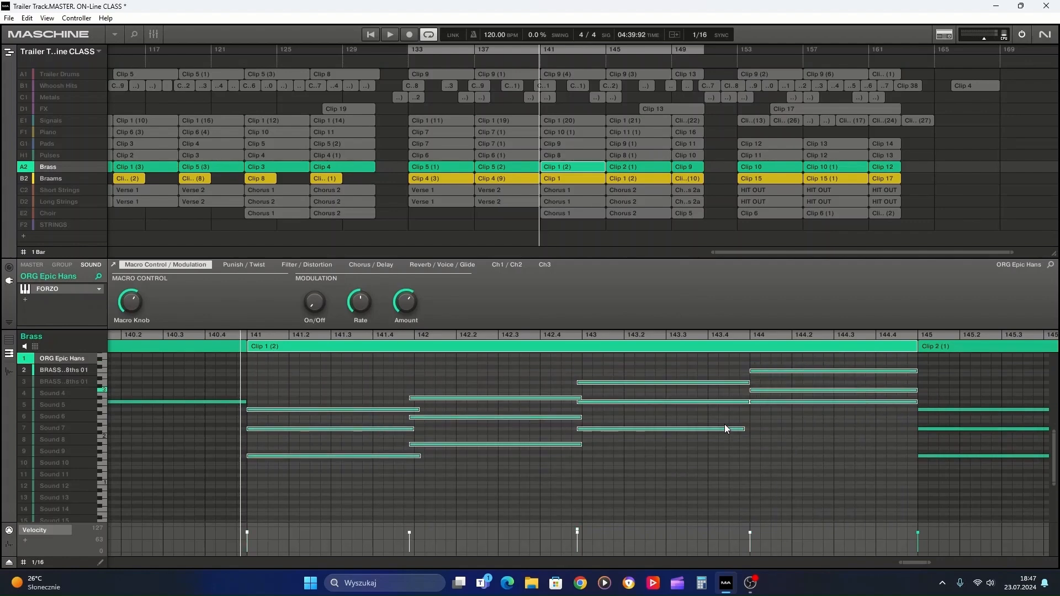
{"action": "scroll", "coordinate": [723, 428], "scroll_direction": "up", "scroll_amount": 2}
{"action": "key", "text": "ctrl+u"}
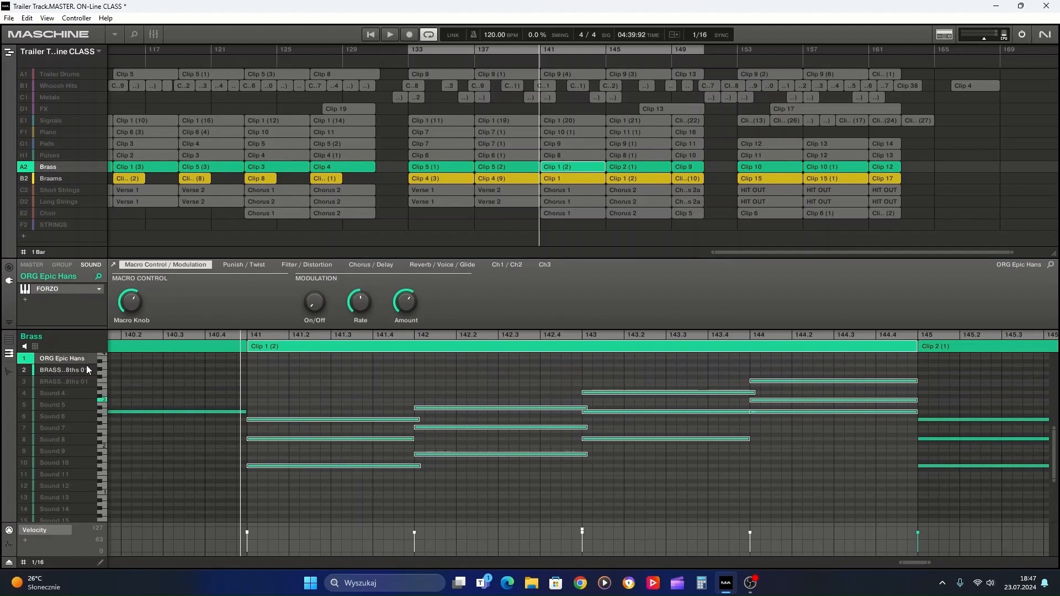
- Unmute the second BRASS Basic 8ths 01 sound and show its Men of War preset in The Orchestra Elements preset list
{"action": "left_click", "coordinate": [32, 381]}
{"action": "left_click", "coordinate": [56, 380]}
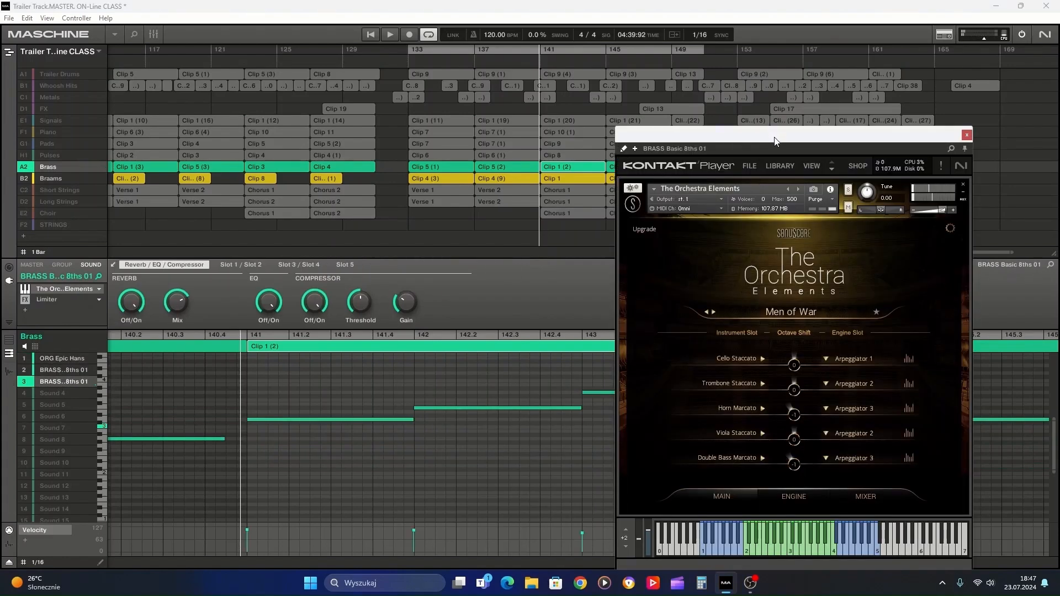
{"action": "left_click", "coordinate": [800, 307]}
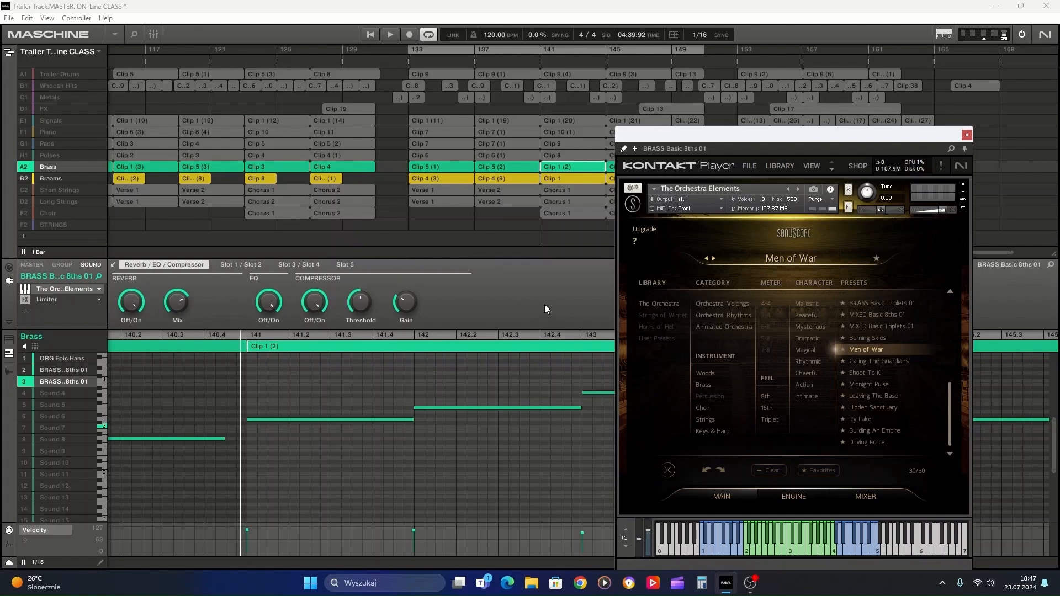
- Play all three brass sounds with the Braams from bar 133 and close The Orchestra Elements instrument during playback
{"action": "key", "text": "space"}
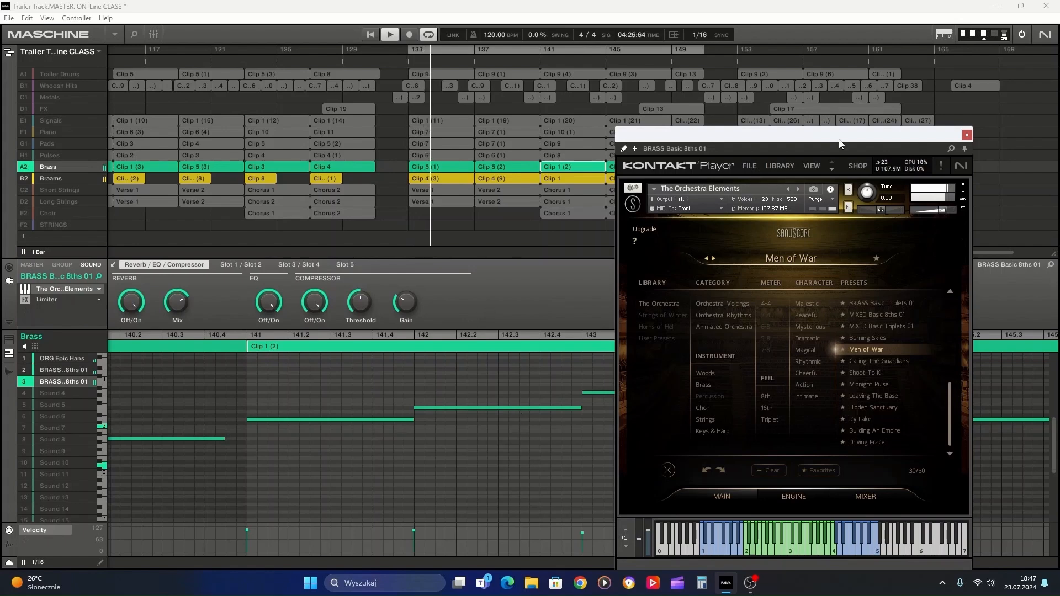
{"action": "left_click", "coordinate": [965, 135]}
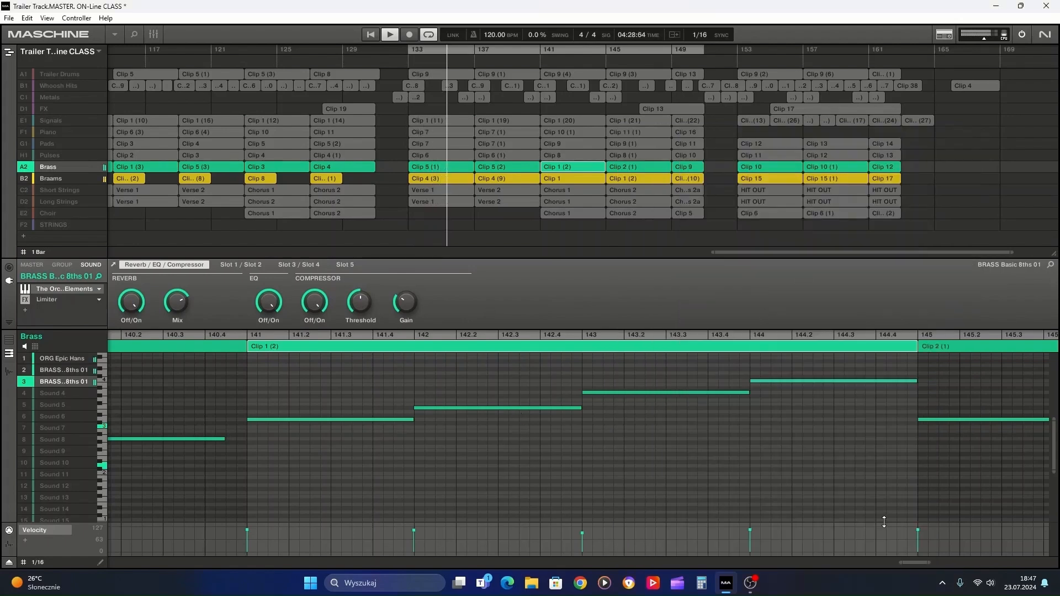
{"action": "left_click_drag", "start_coordinate": [901, 562], "coordinate": [879, 534]}
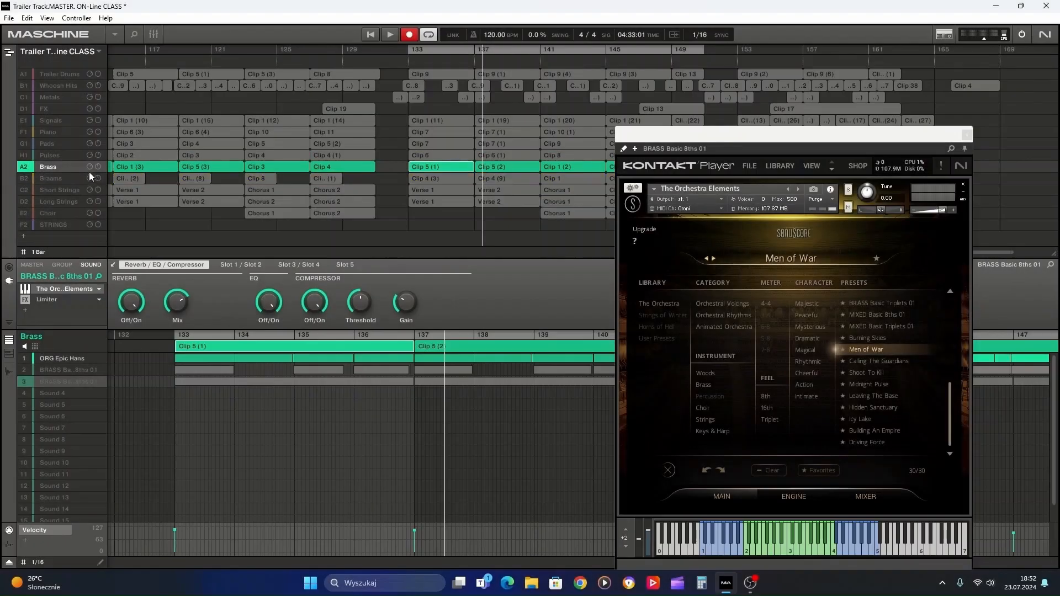
- Show the ORG Epic Hans notes, activate MIDI CC learning for its Forzo instrument's output volume, and close the instrument
{"action": "left_click", "coordinate": [62, 358]}
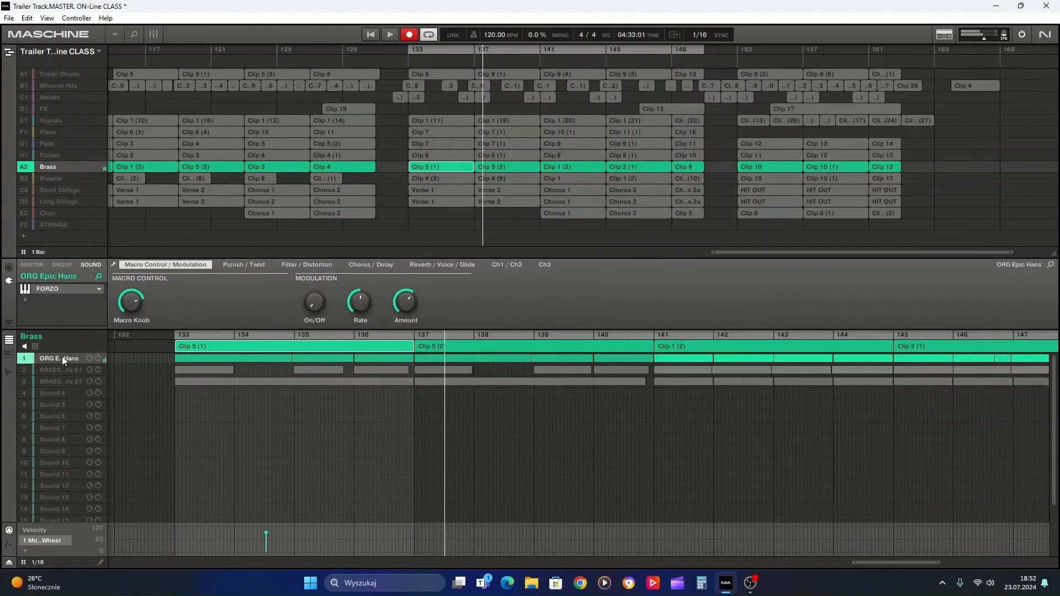
{"action": "left_click", "coordinate": [8, 356]}
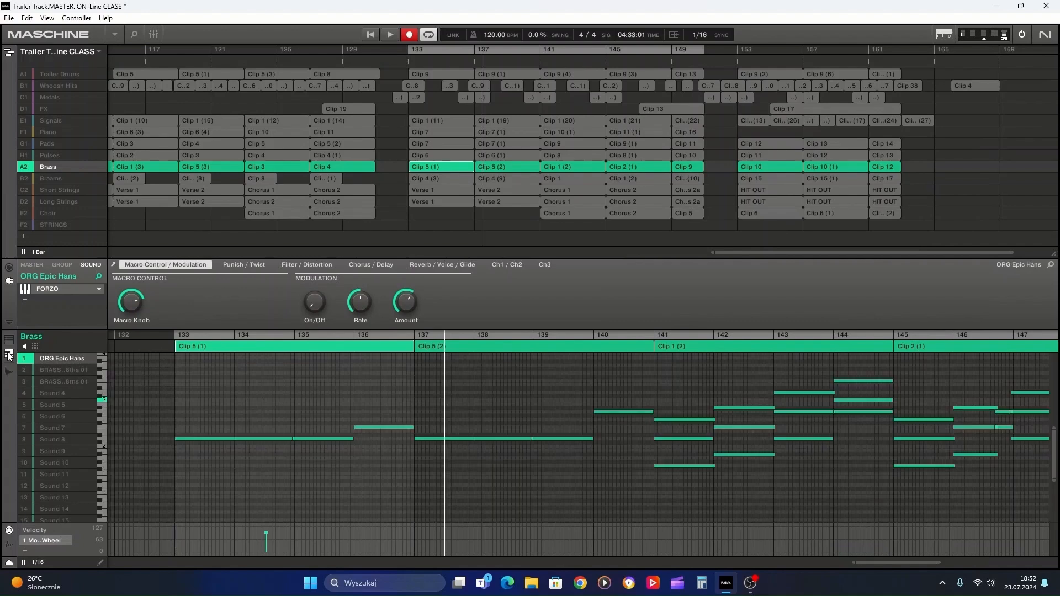
{"action": "left_click", "coordinate": [41, 287]}
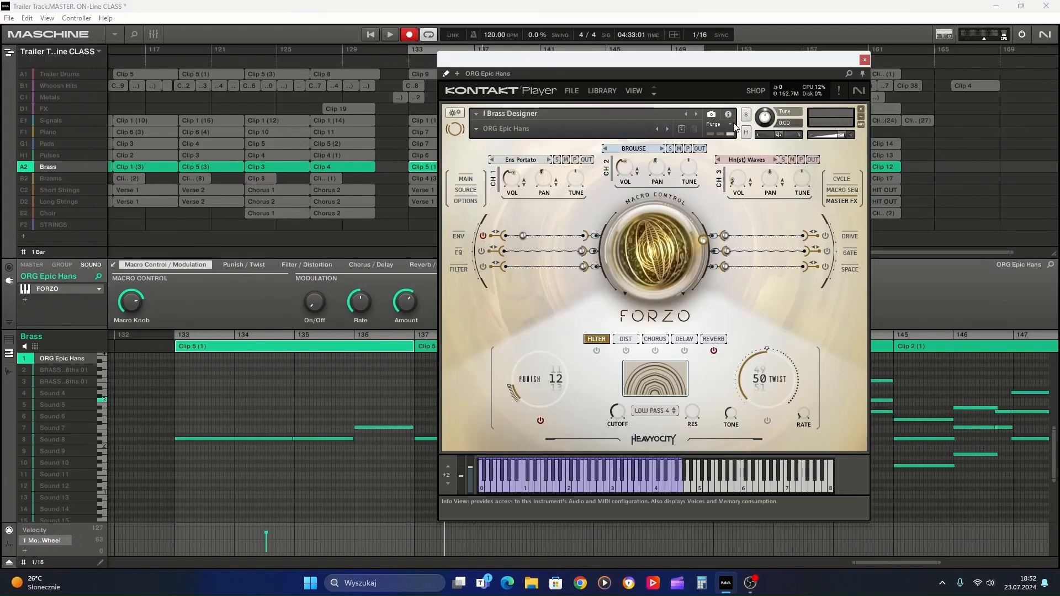
{"action": "right_click", "coordinate": [842, 134]}
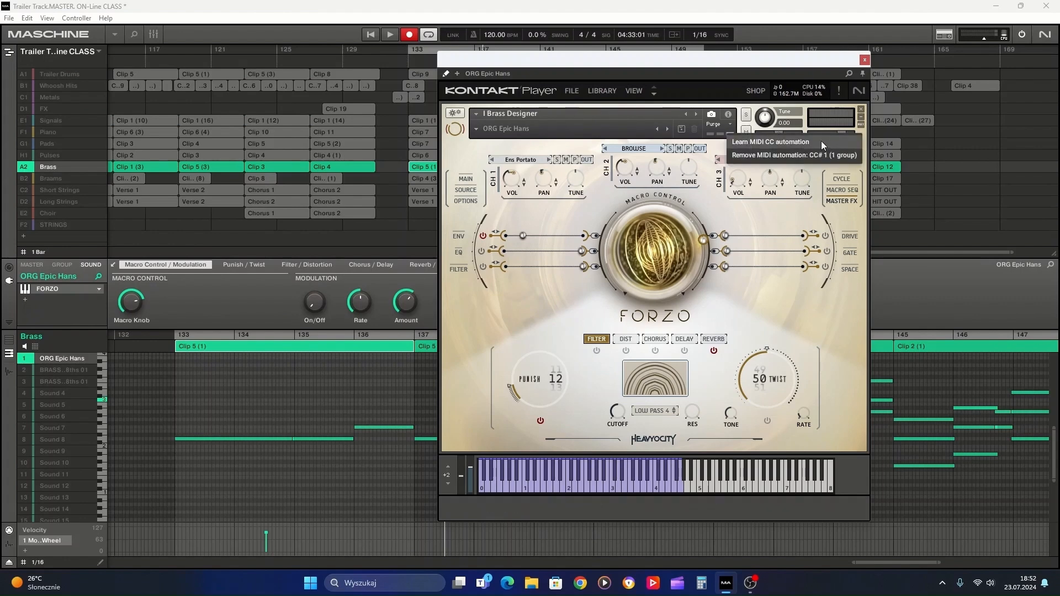
{"action": "left_click", "coordinate": [821, 142]}
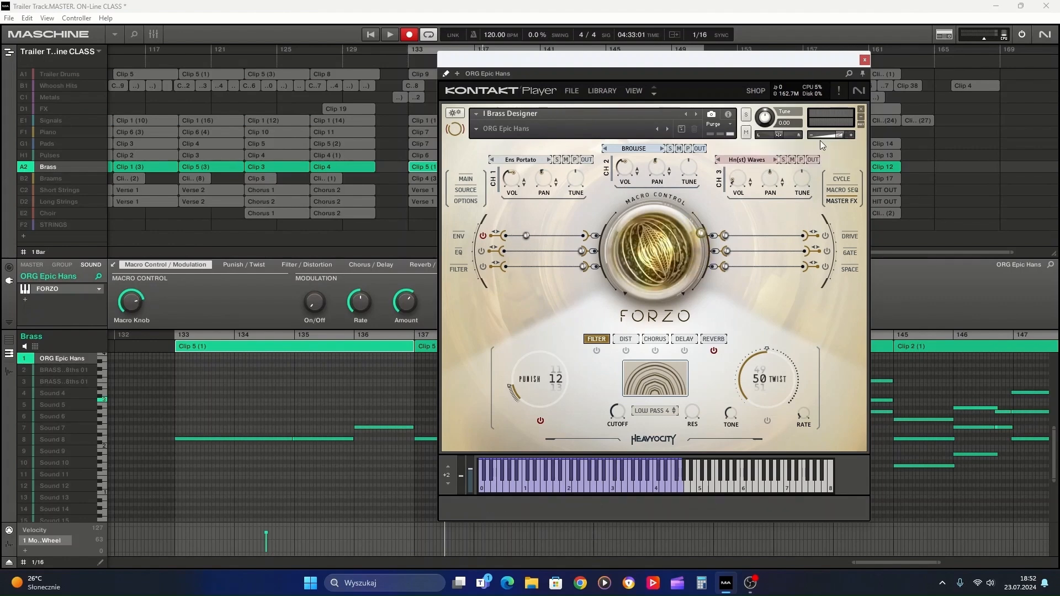
{"action": "left_click", "coordinate": [864, 59]}
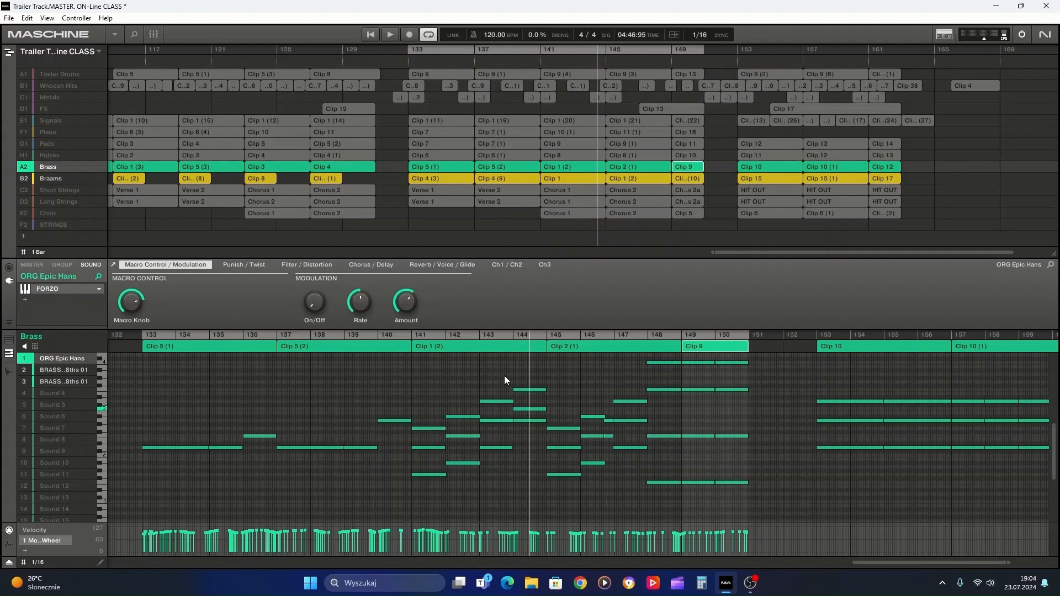
- Unmute the Short Strings and Long Strings groups and play them together with Brass and Braams from bar 133
{"action": "left_click", "coordinate": [27, 190]}
{"action": "left_click", "coordinate": [23, 201]}
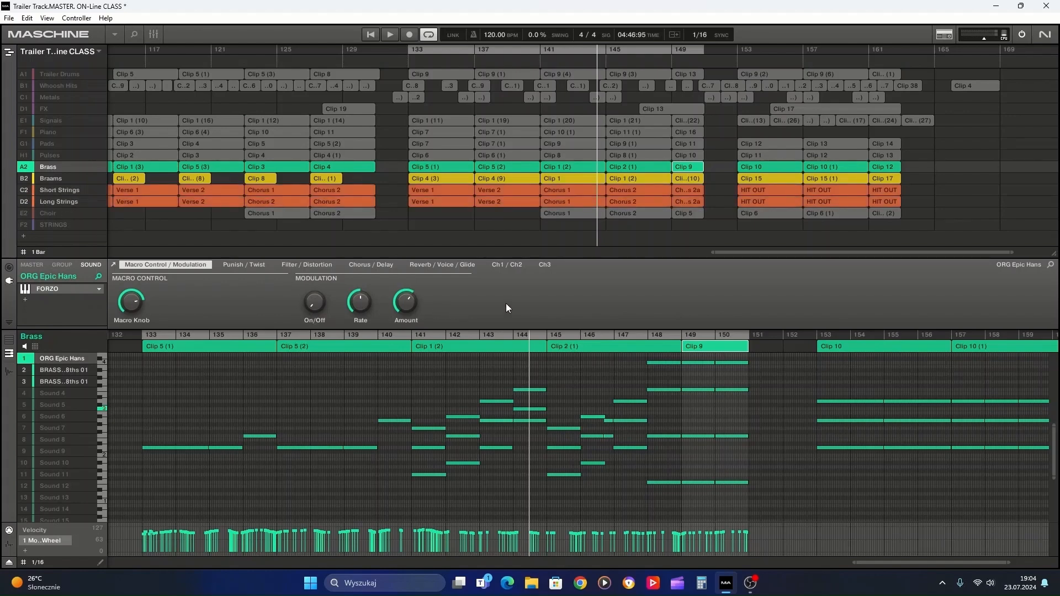
{"action": "key", "text": "space"}
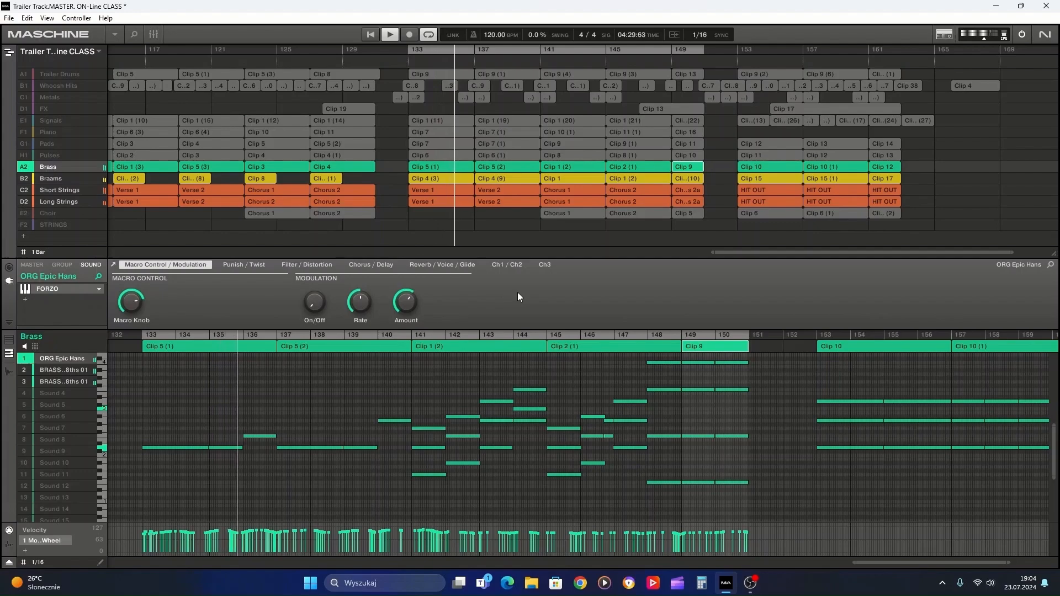
- Adjust the Brass group's F6 Stereo equalizer during playback: band 4 gain 3.7, band 2 near 60 Hz, band 1 at 254 Hz, and close it
{"action": "left_click", "coordinate": [61, 265]}
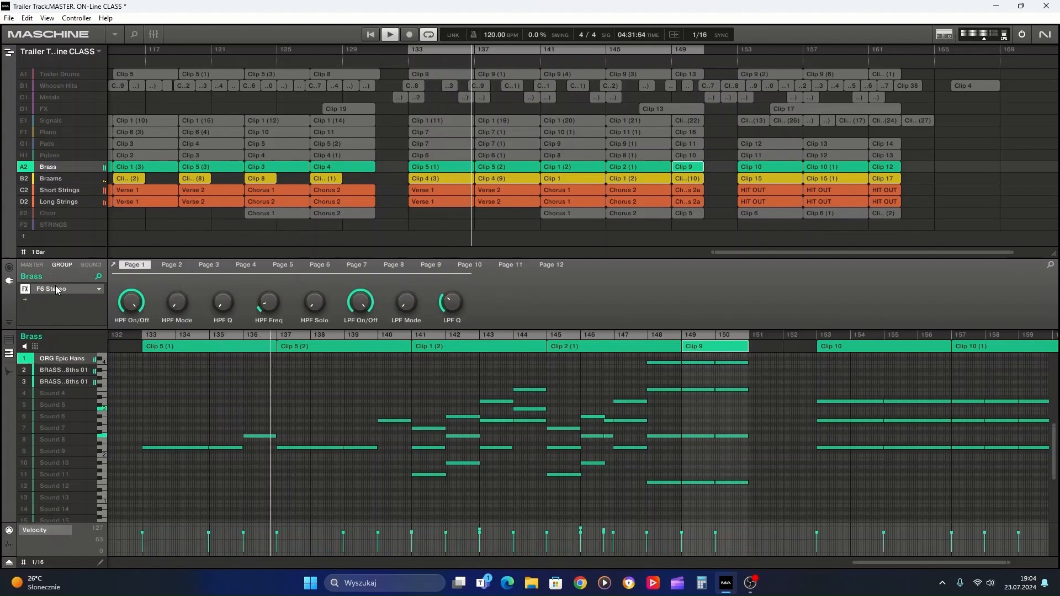
{"action": "double_click", "coordinate": [56, 286]}
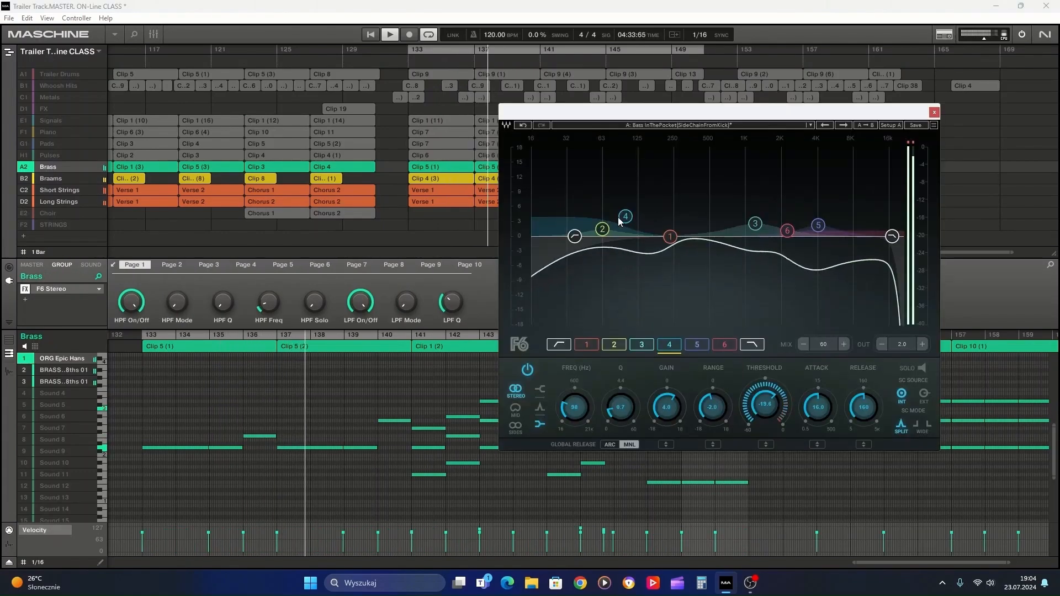
{"action": "left_click_drag", "start_coordinate": [624, 217], "coordinate": [625, 218]}
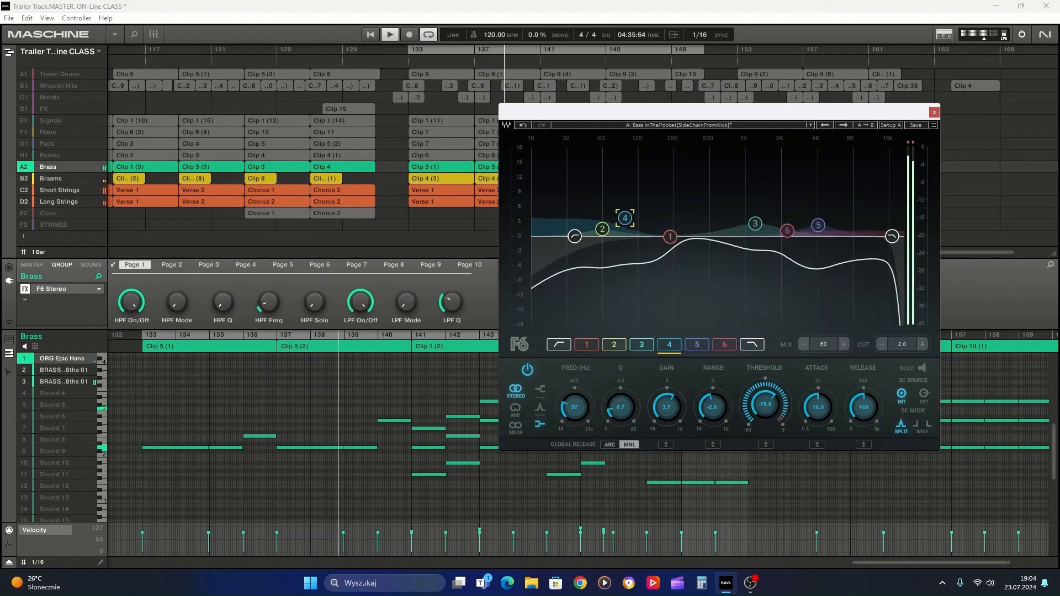
{"action": "left_click", "coordinate": [602, 229]}
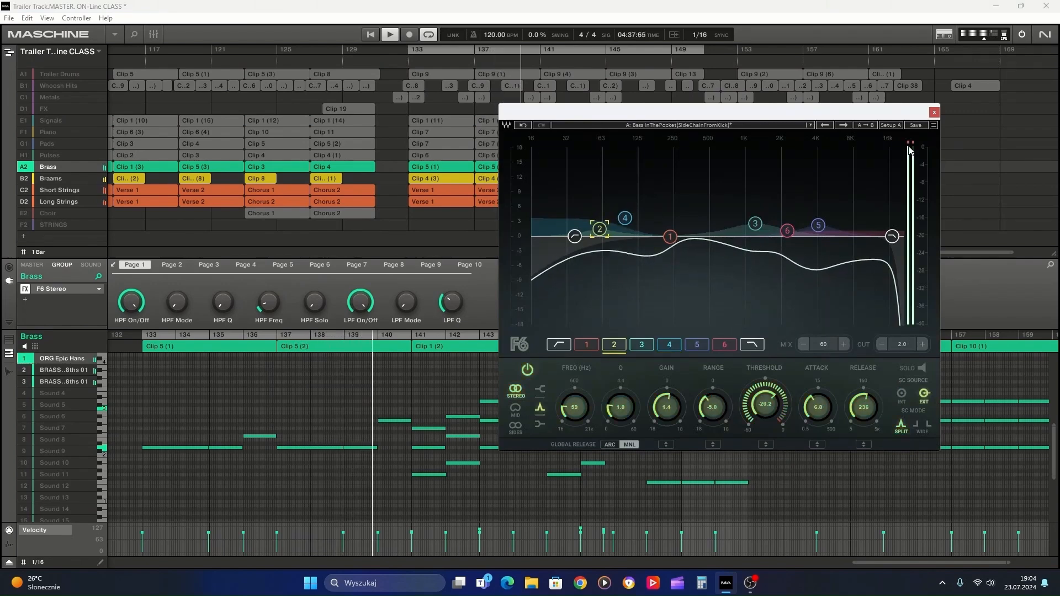
{"action": "left_click_drag", "start_coordinate": [669, 237], "coordinate": [674, 236]}
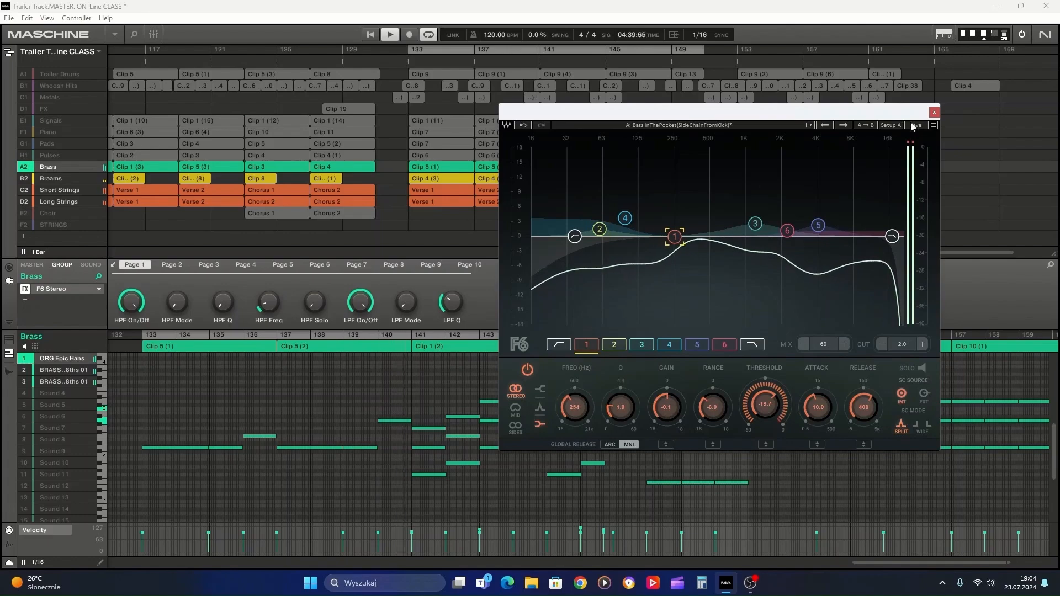
{"action": "left_click", "coordinate": [934, 112]}
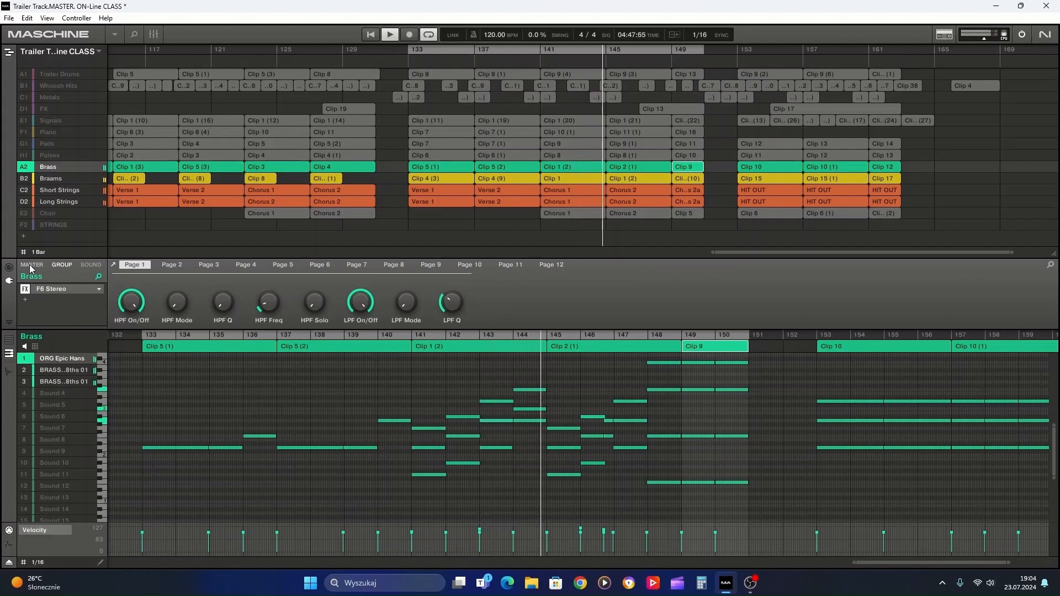
- Nudge bands 2, 3 and 1 of the master's F6-RTA Stereo equalizer during playback, with band 2 gain at -0.7, and close it
{"action": "left_click", "coordinate": [53, 289]}
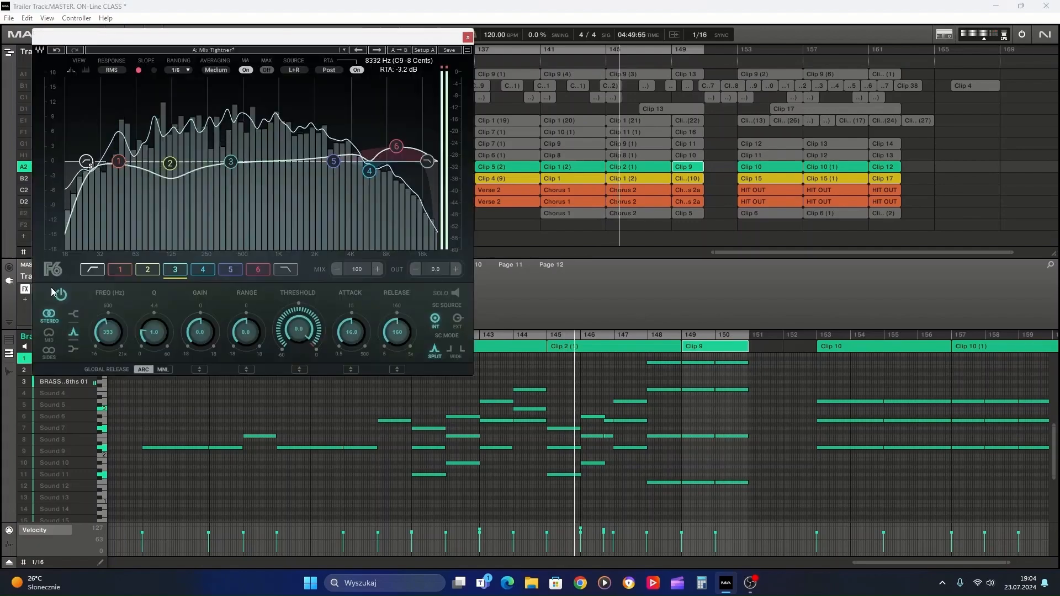
{"action": "left_click", "coordinate": [170, 163]}
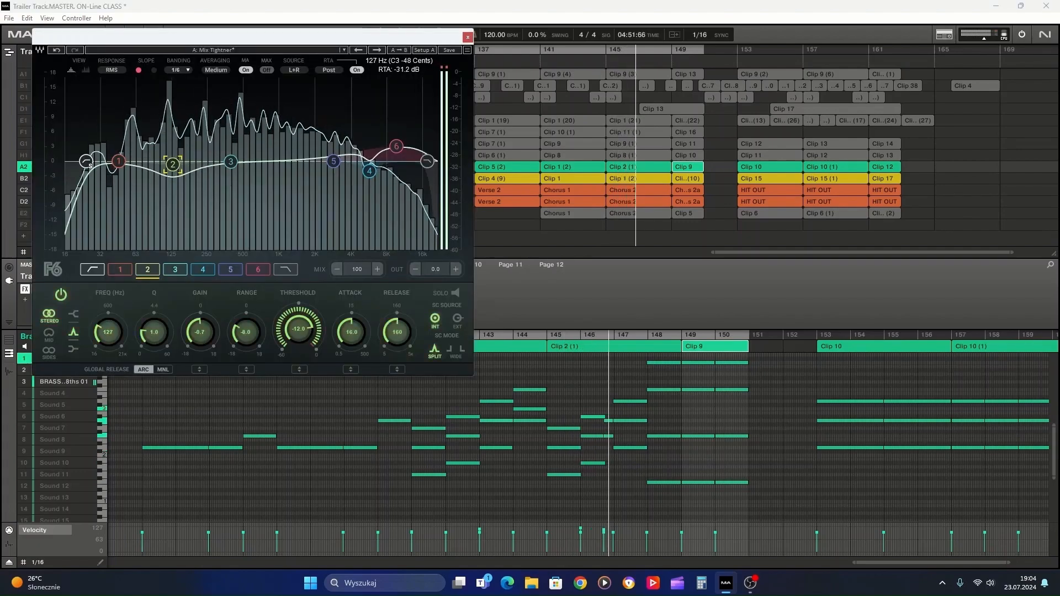
{"action": "left_click_drag", "start_coordinate": [231, 161], "coordinate": [239, 164]}
{"action": "left_click_drag", "start_coordinate": [118, 161], "coordinate": [123, 162]}
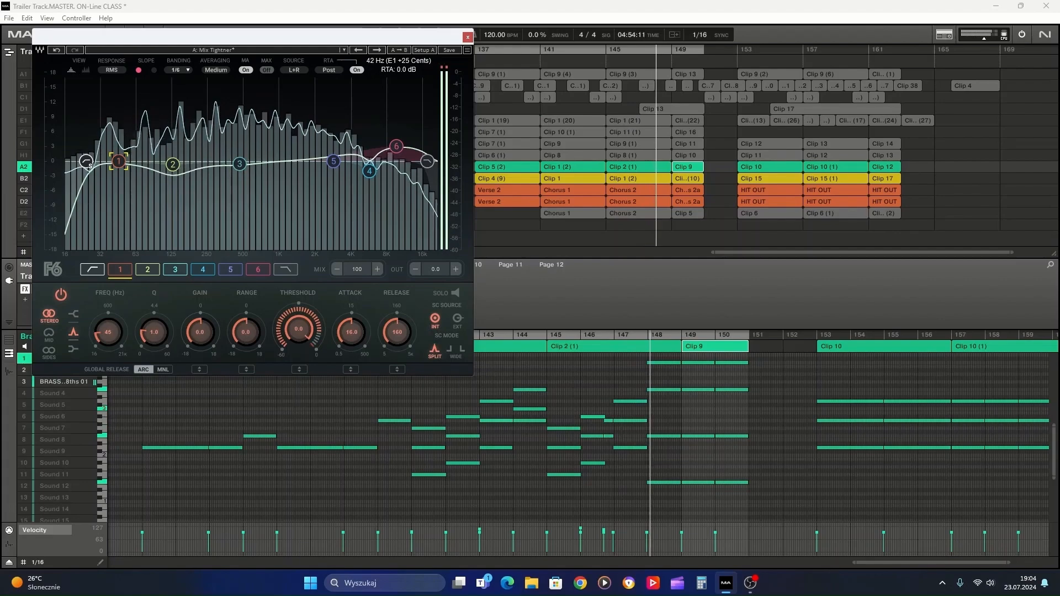
{"action": "left_click", "coordinate": [467, 38]}
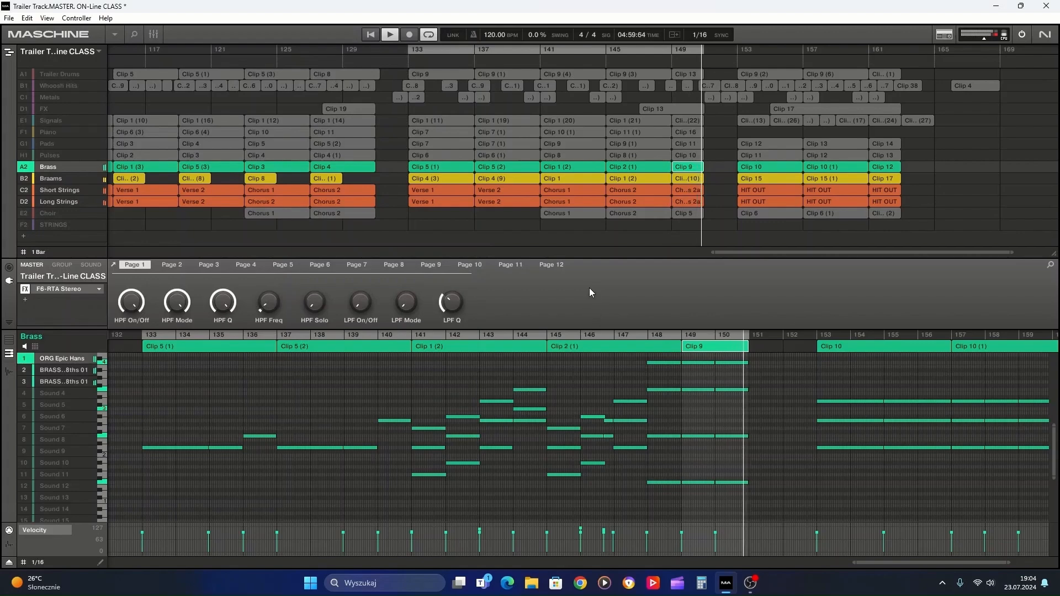